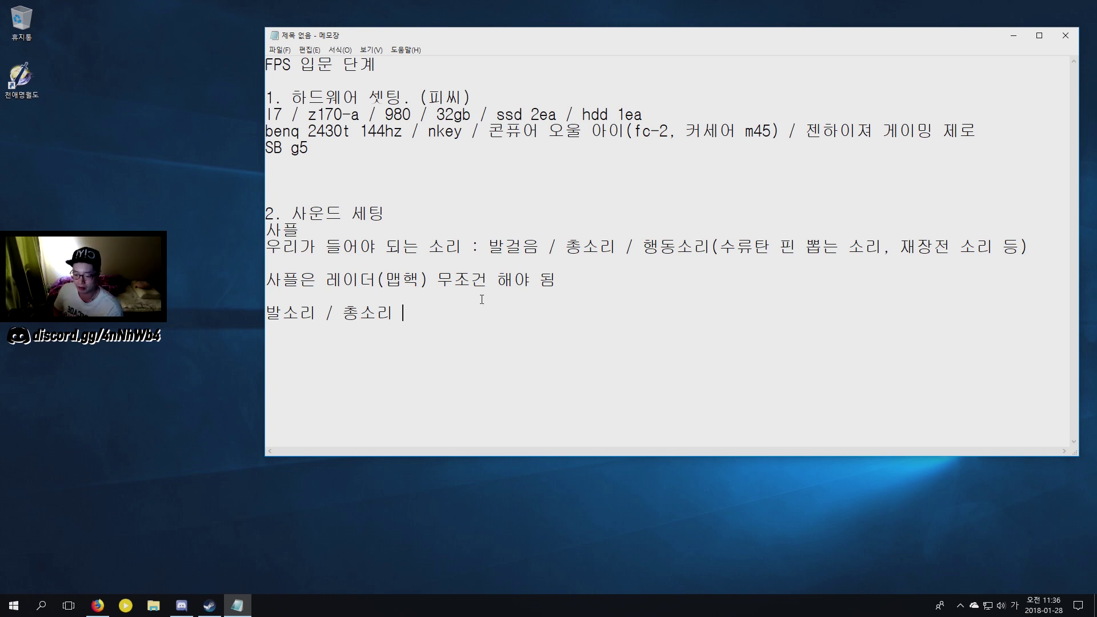
Step: Open the Sound BlasterX software from the background apps and show its equalizer settings
click(1000, 606)
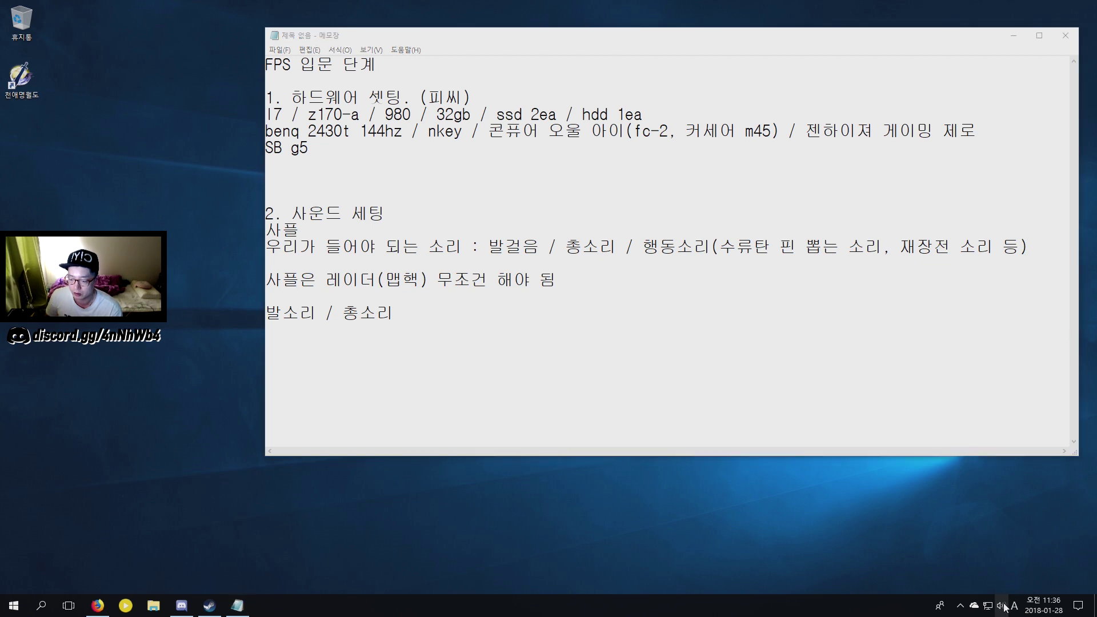
click(885, 493)
click(960, 606)
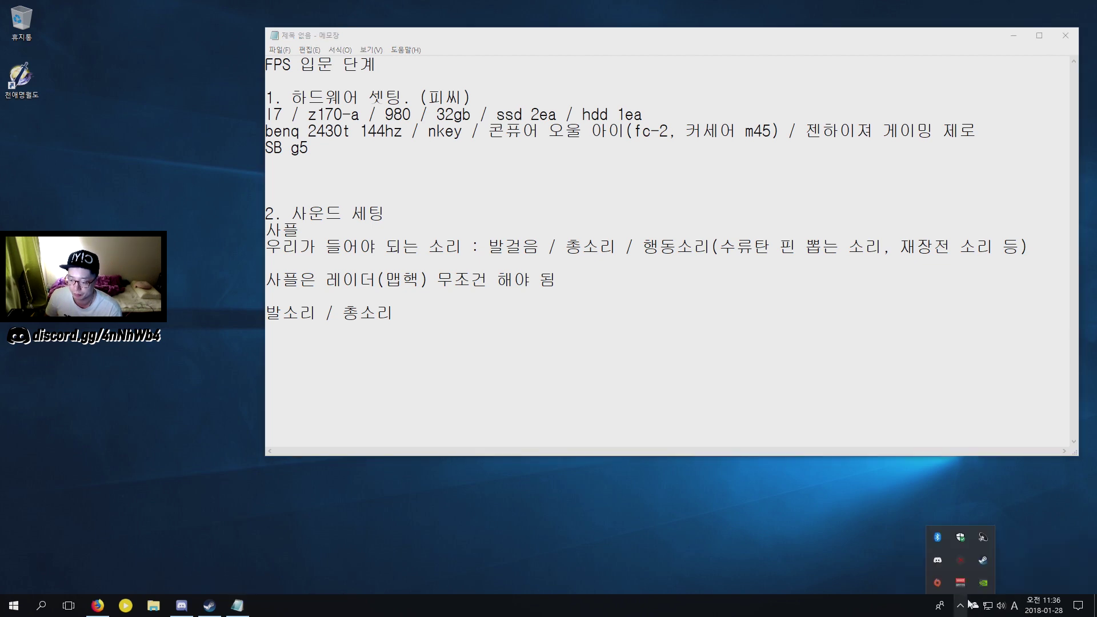
click(961, 560)
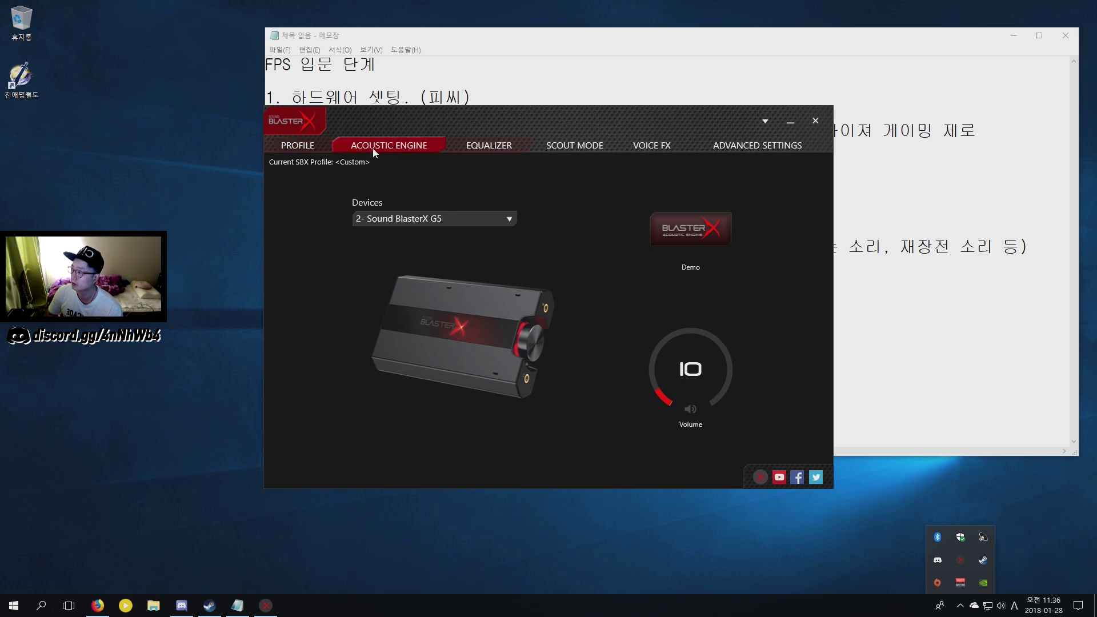
click(487, 146)
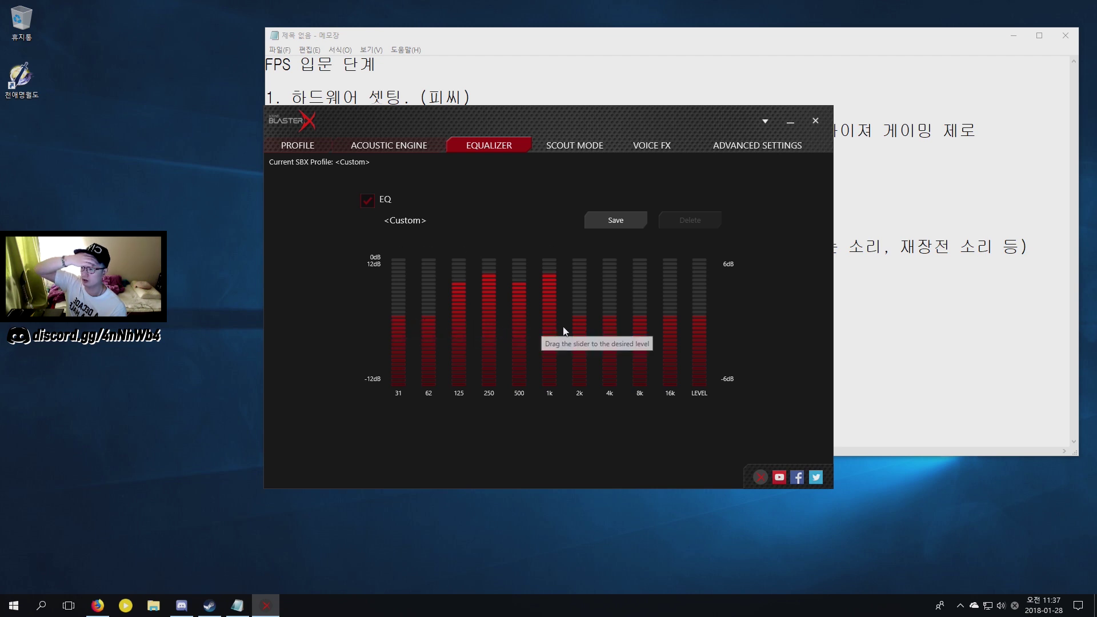
Step: Review the Scout Mode, Acoustic Engine and audio profile settings of the Sound BlasterX G5
click(566, 144)
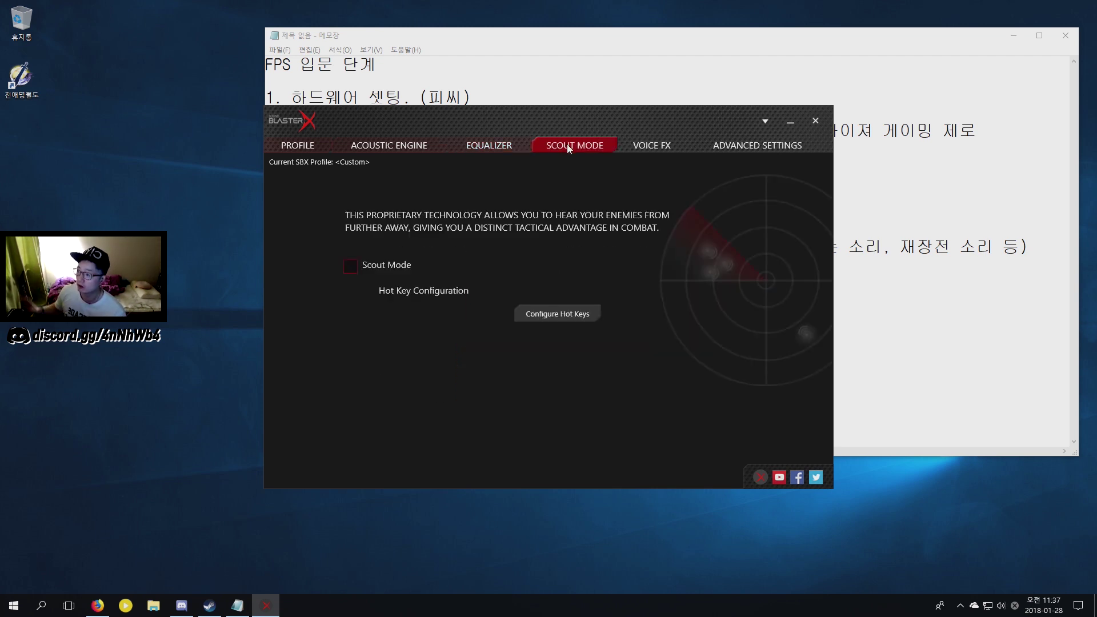
click(409, 146)
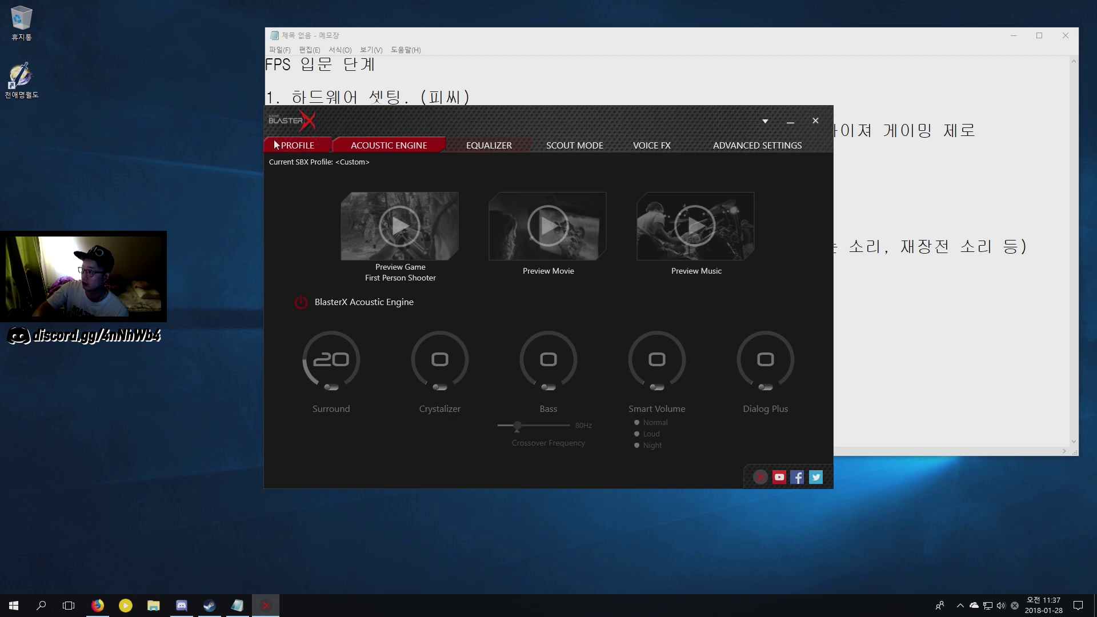
click(305, 149)
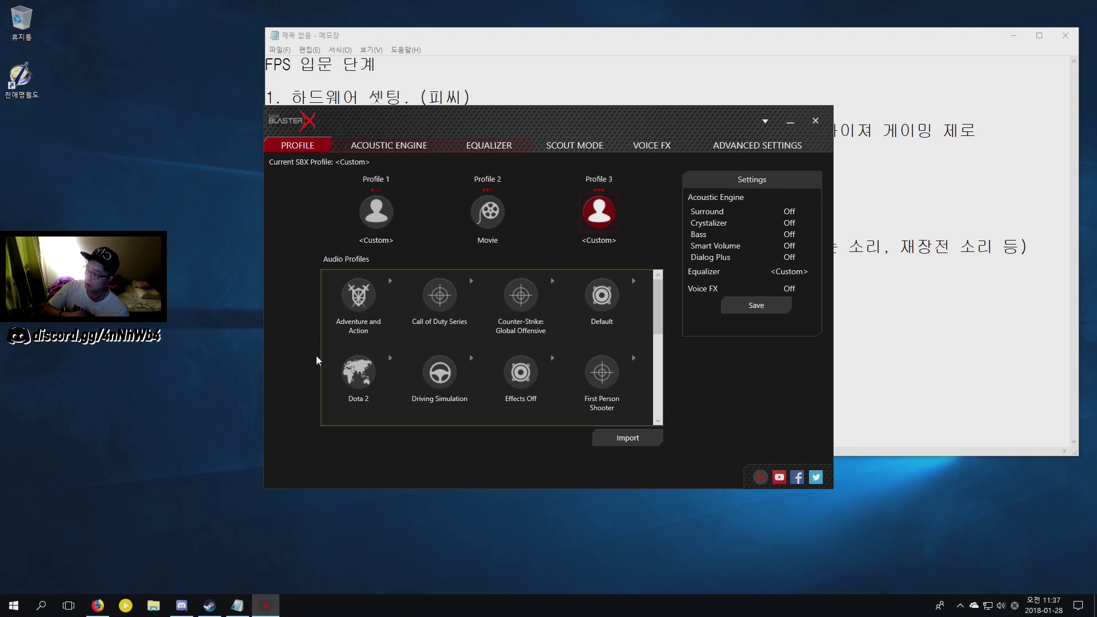
mouse_move(660, 317)
mouse_down()
mouse_move(652, 398)
mouse_move(651, 315)
mouse_up()
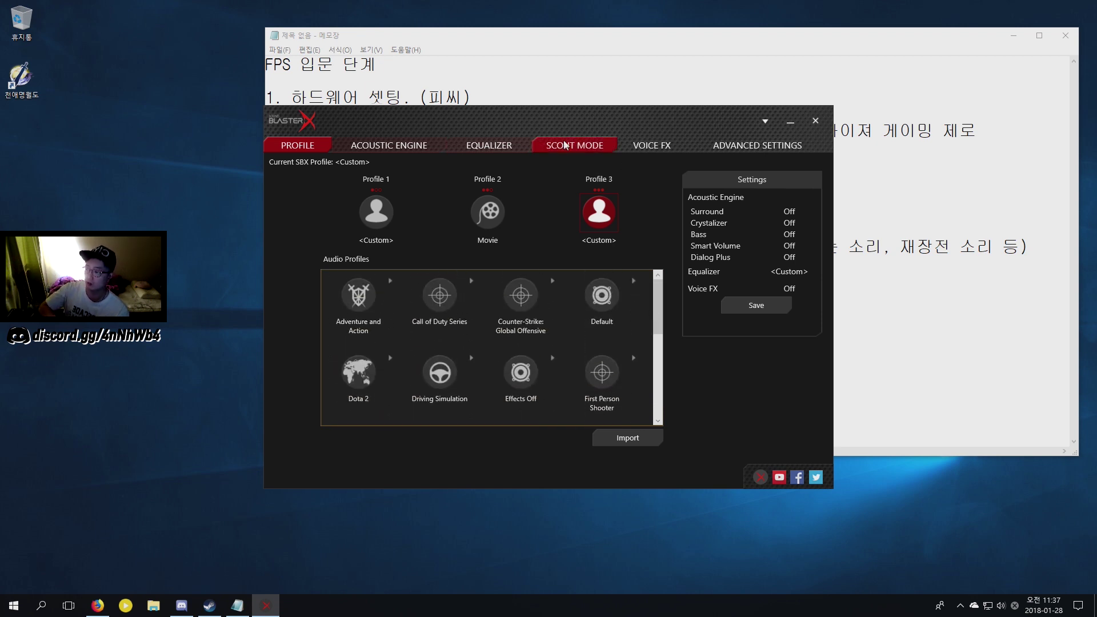
Step: Show the available headphone configurations in the advanced settings and leave the list without choosing another one
click(752, 147)
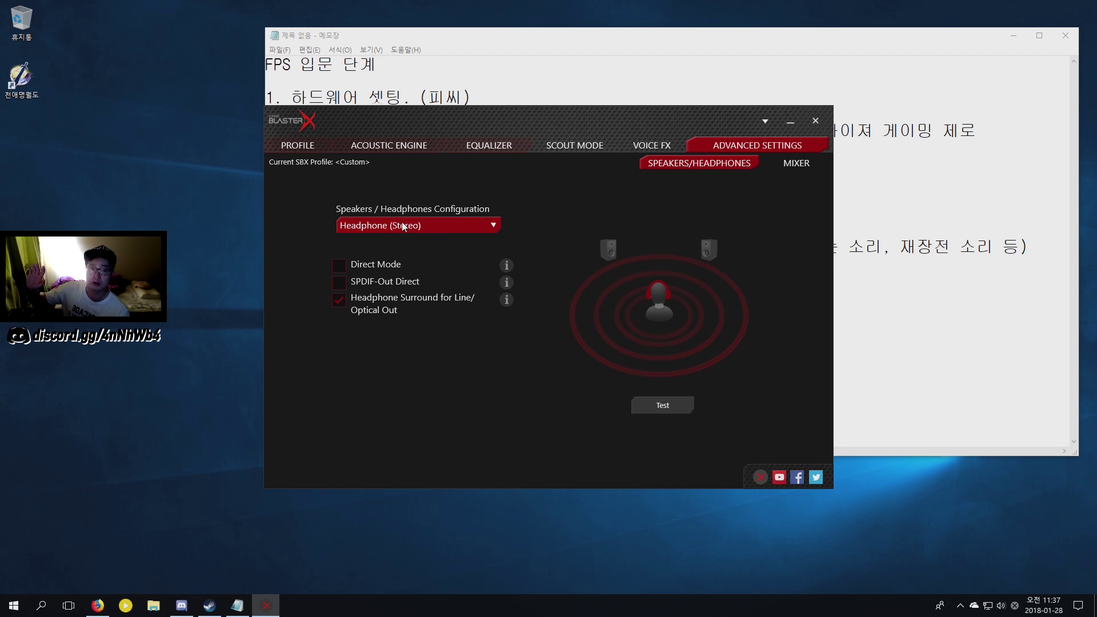
click(486, 229)
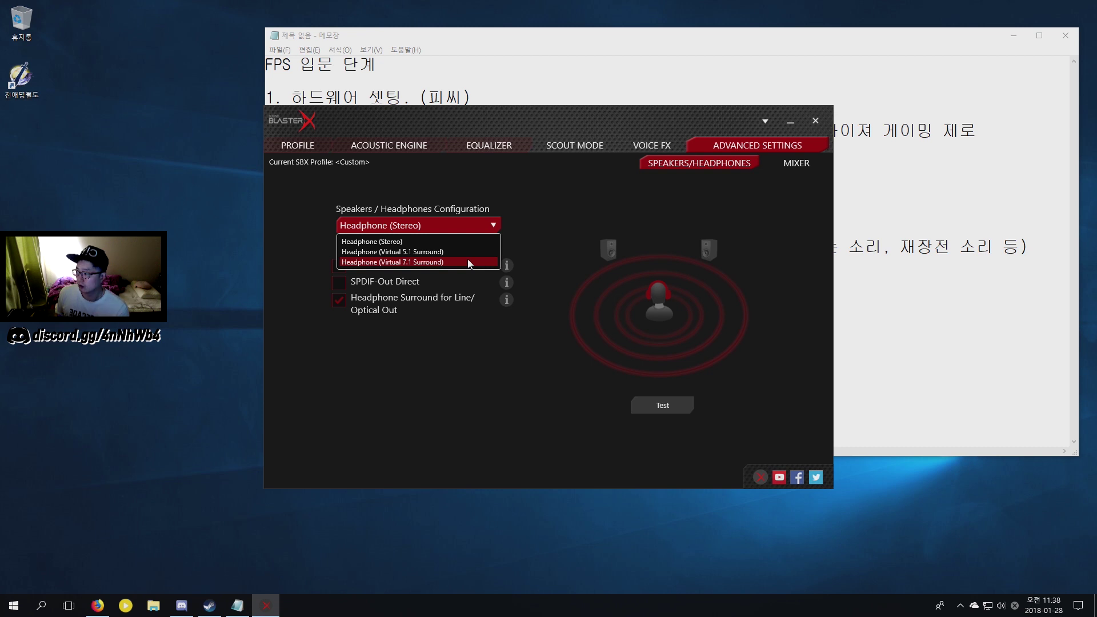
click(402, 385)
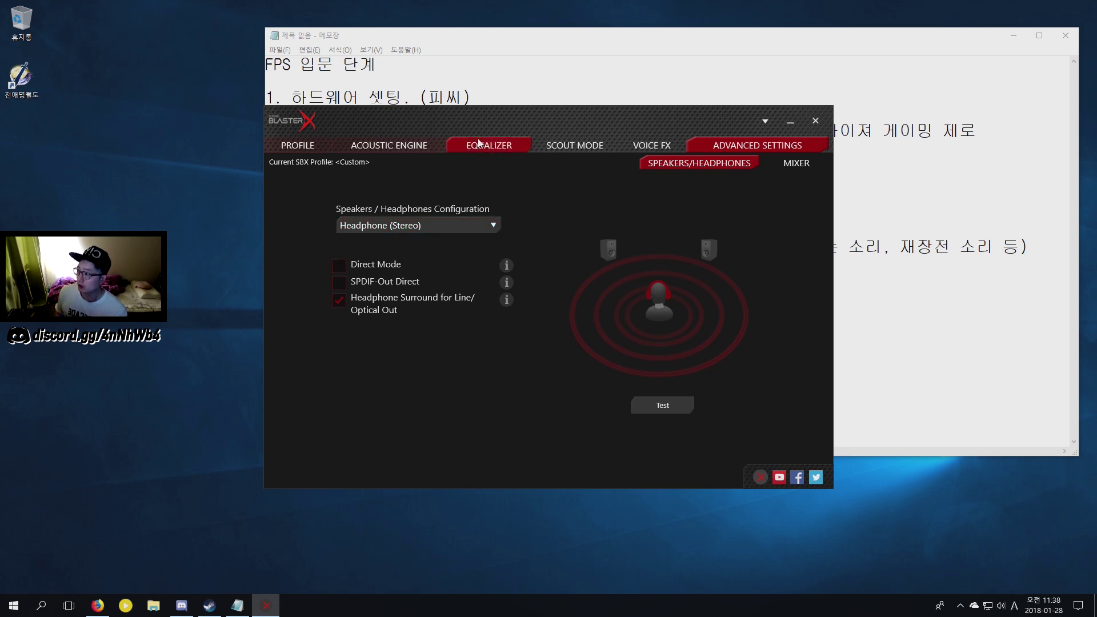
Step: Return to the equalizer, examine the raised bands around 125 Hz, and close the BlasterX window
click(506, 147)
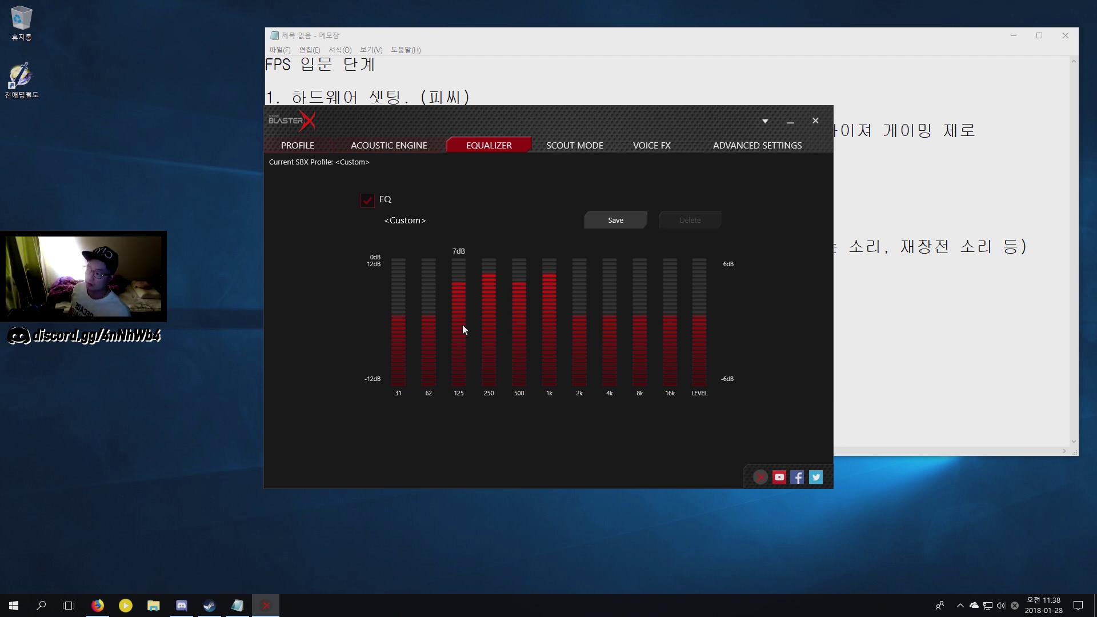
mouse_move(457, 277)
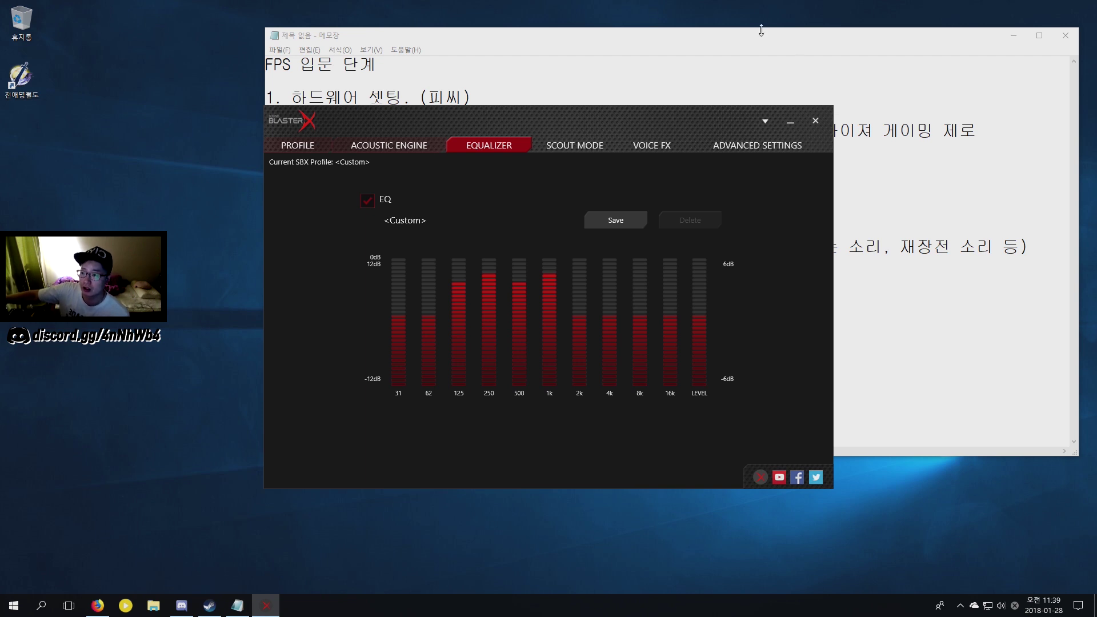
click(822, 127)
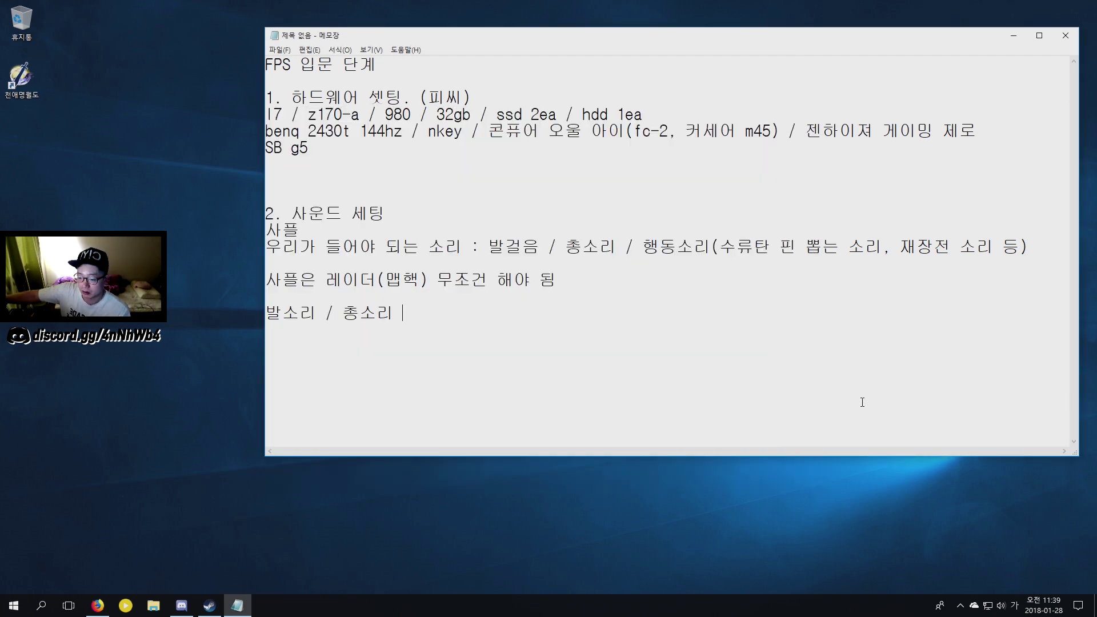
Step: Open the Windows playback devices and look through the whole list of output devices
right_click(958, 611)
click(959, 610)
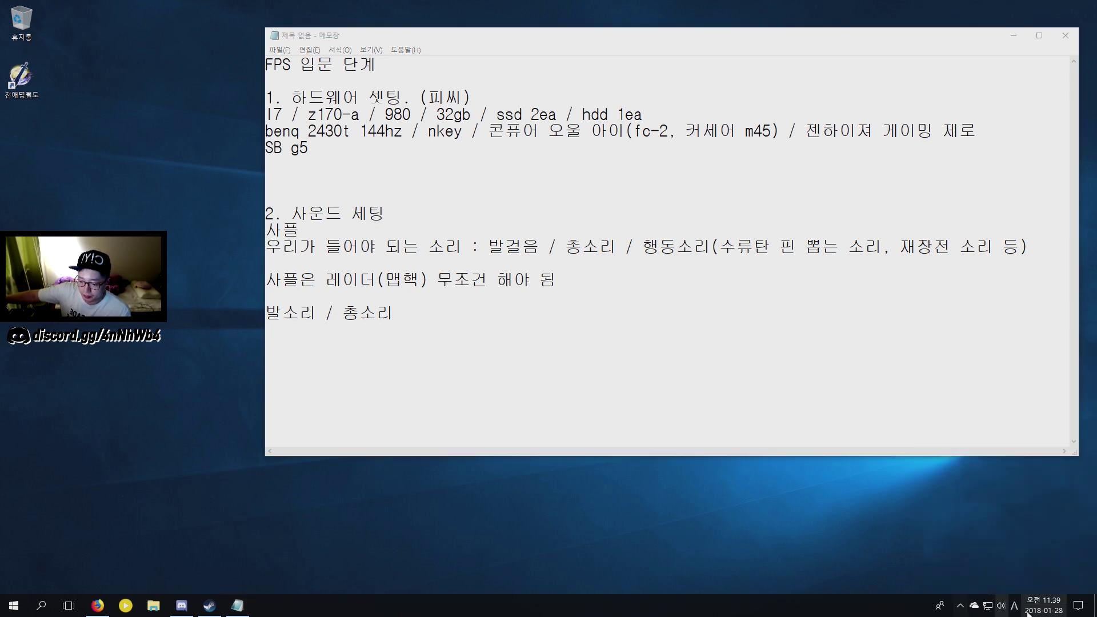
right_click(1000, 605)
click(1023, 558)
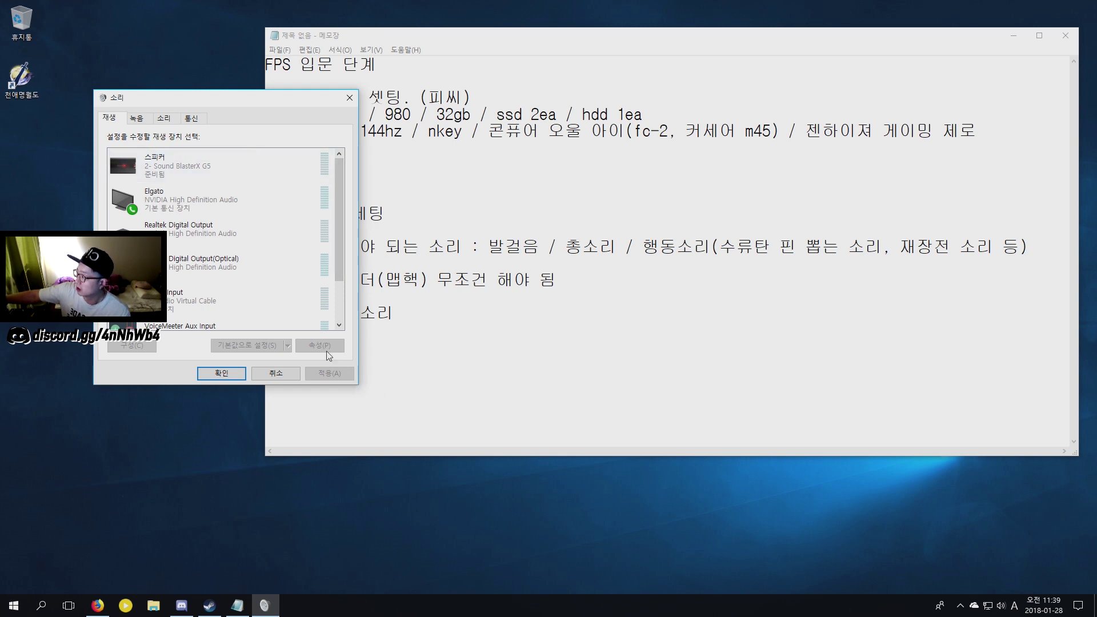
scroll(269, 225, down, 2)
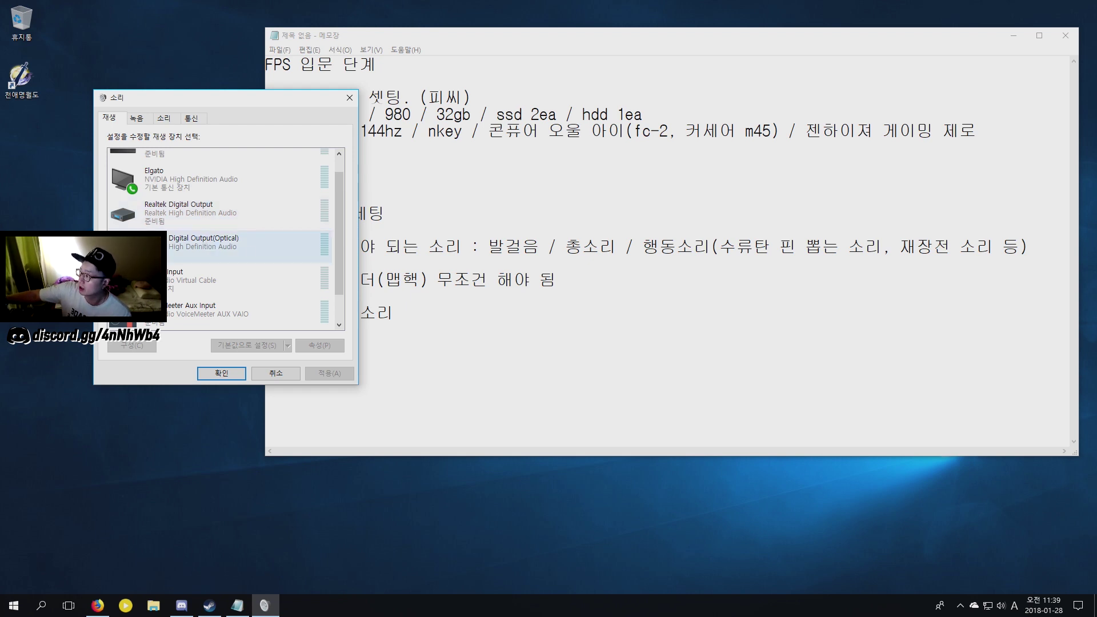
scroll(179, 249, down, 1)
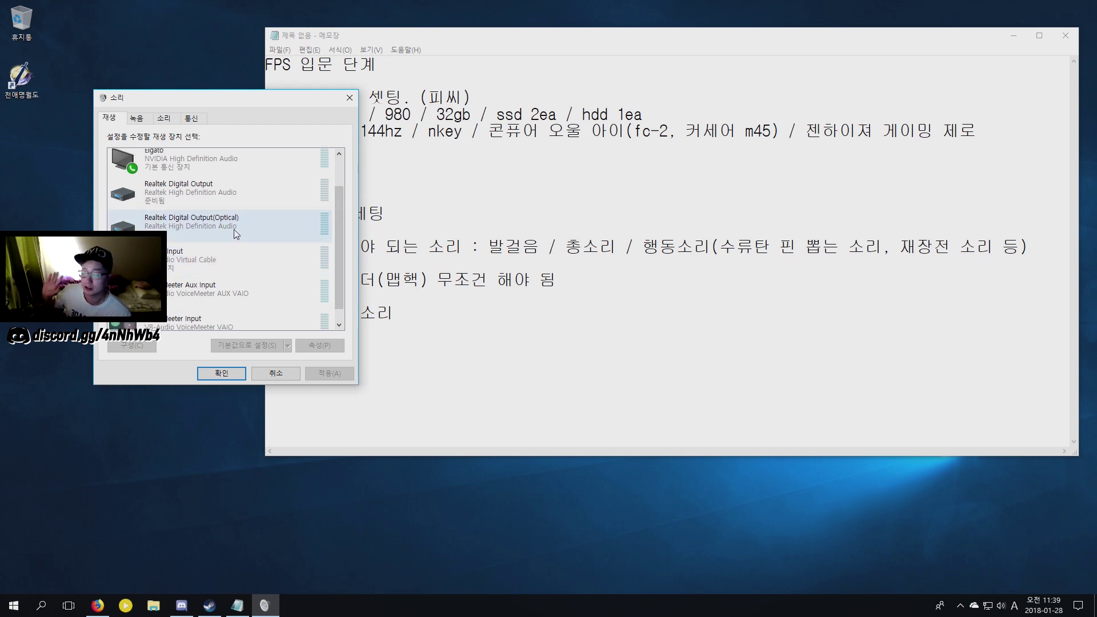
scroll(203, 221, down, 1)
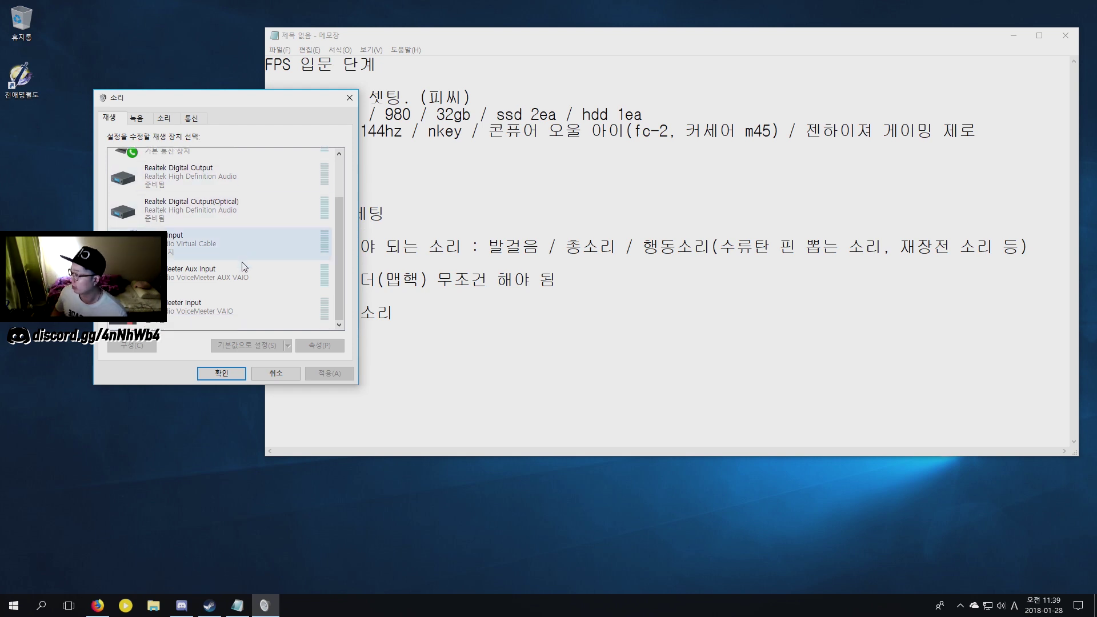
scroll(238, 304, up, 2)
scroll(238, 304, up, 1)
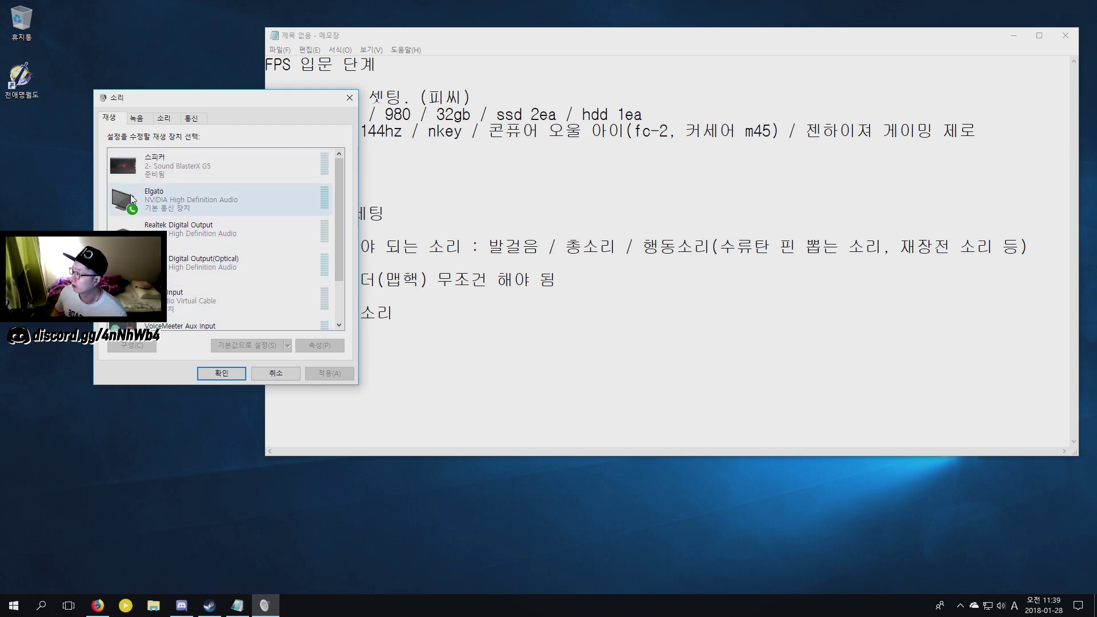
Step: Inspect the Realtek Digital Output's supported formats, levels, enhancements, advanced and spatial sound properties, and cancel without changes
click(166, 234)
right_click(166, 234)
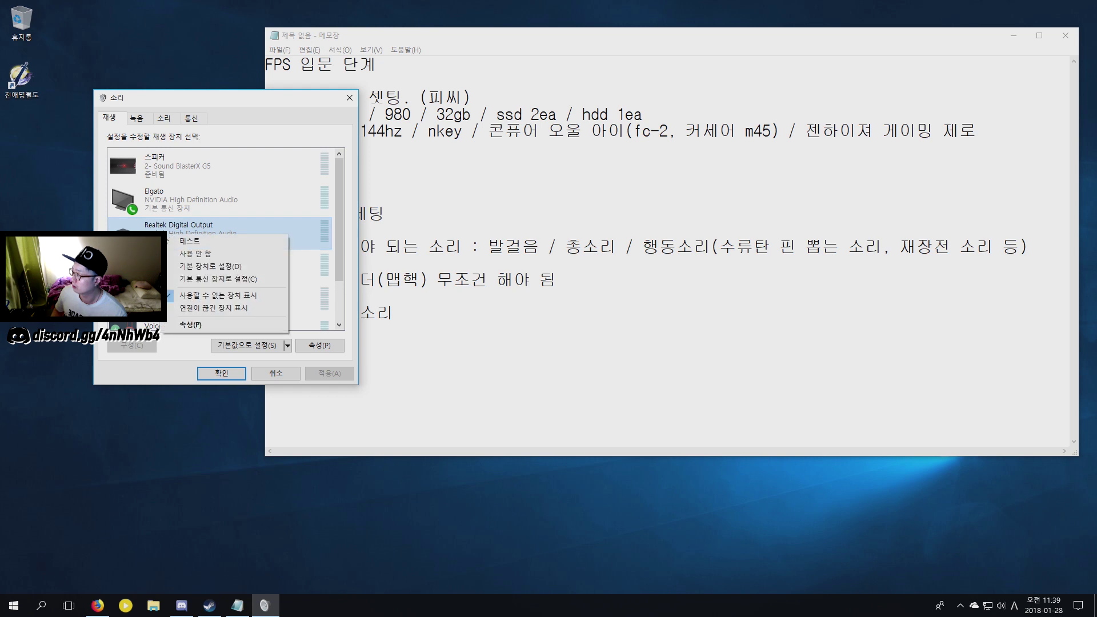
click(191, 324)
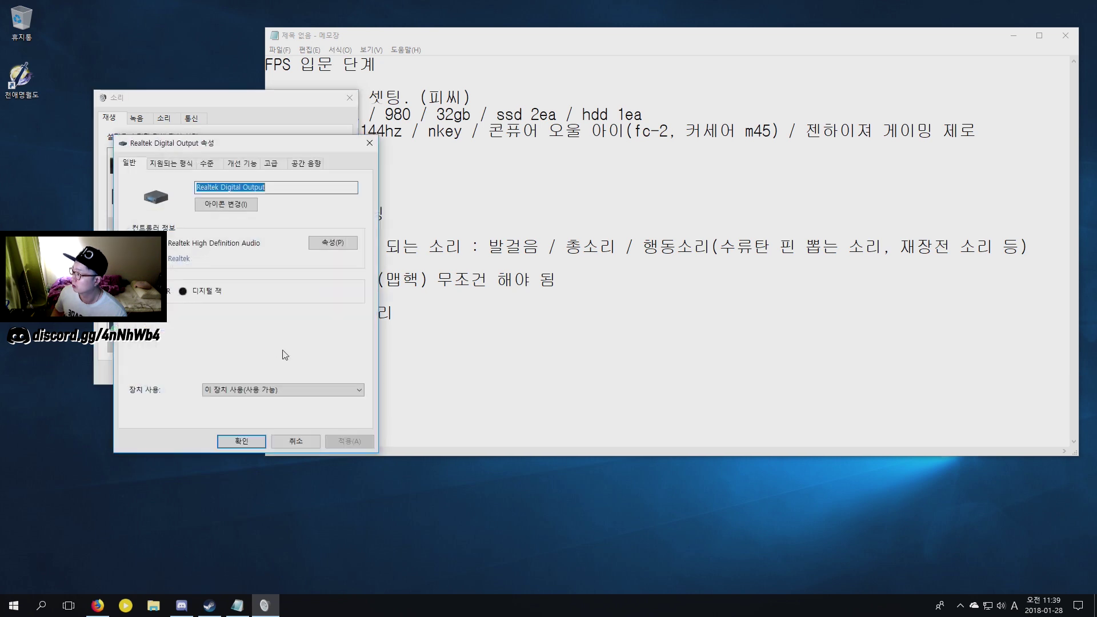
click(168, 165)
click(207, 165)
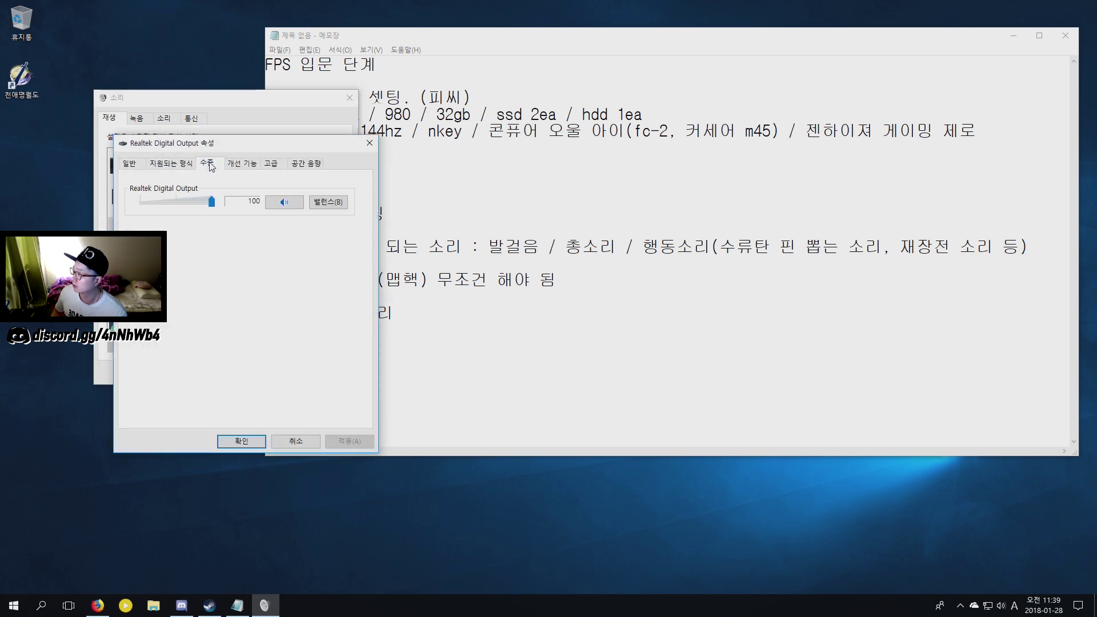
click(245, 166)
click(270, 167)
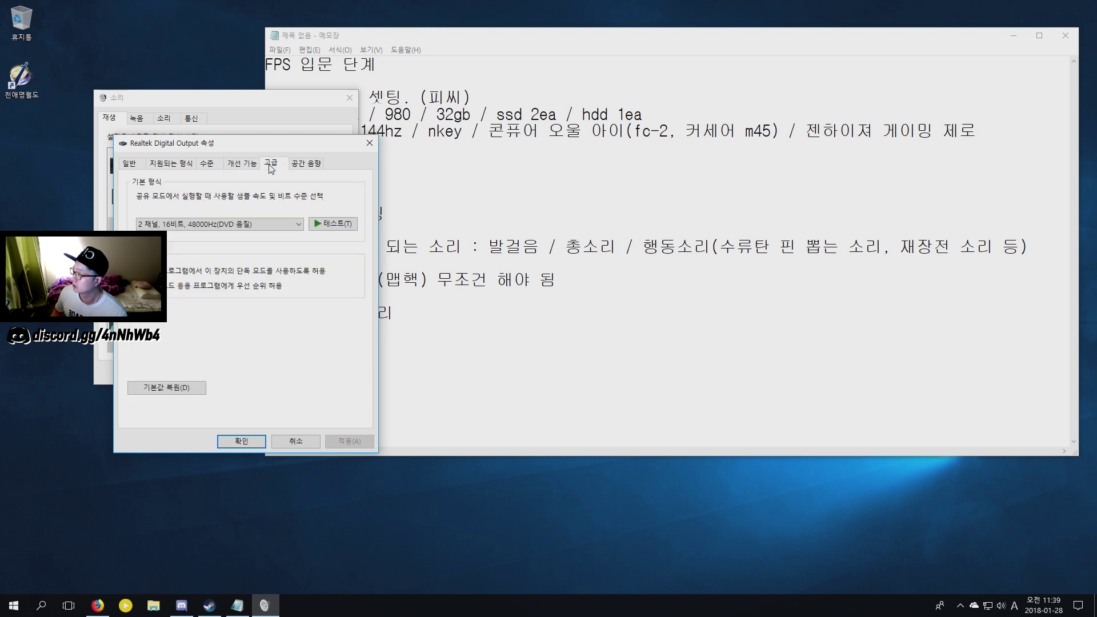
click(308, 167)
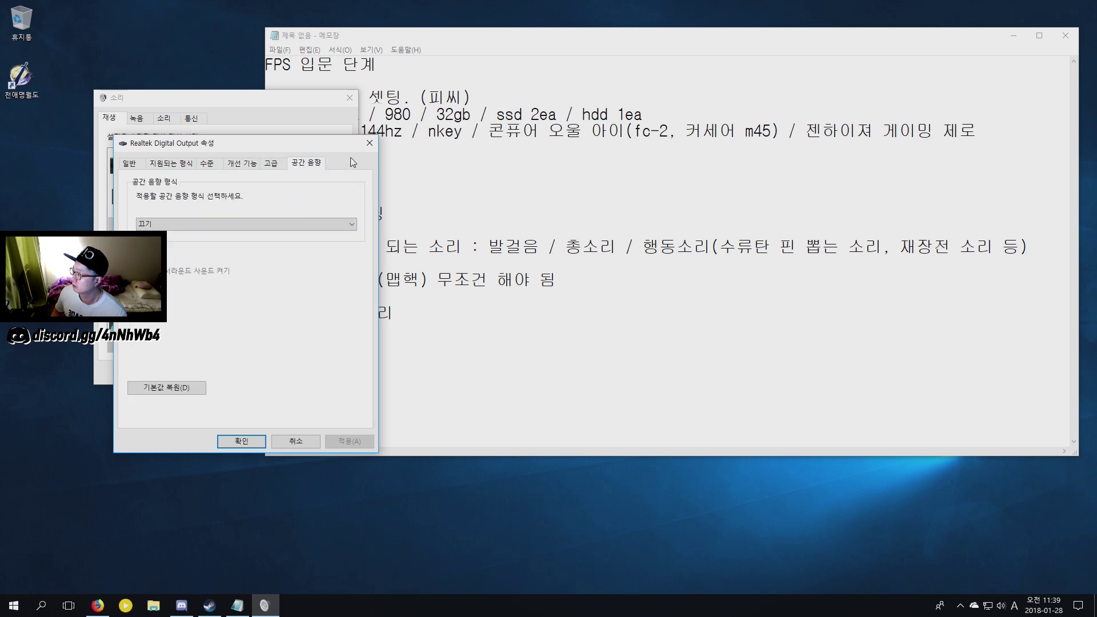
click(295, 441)
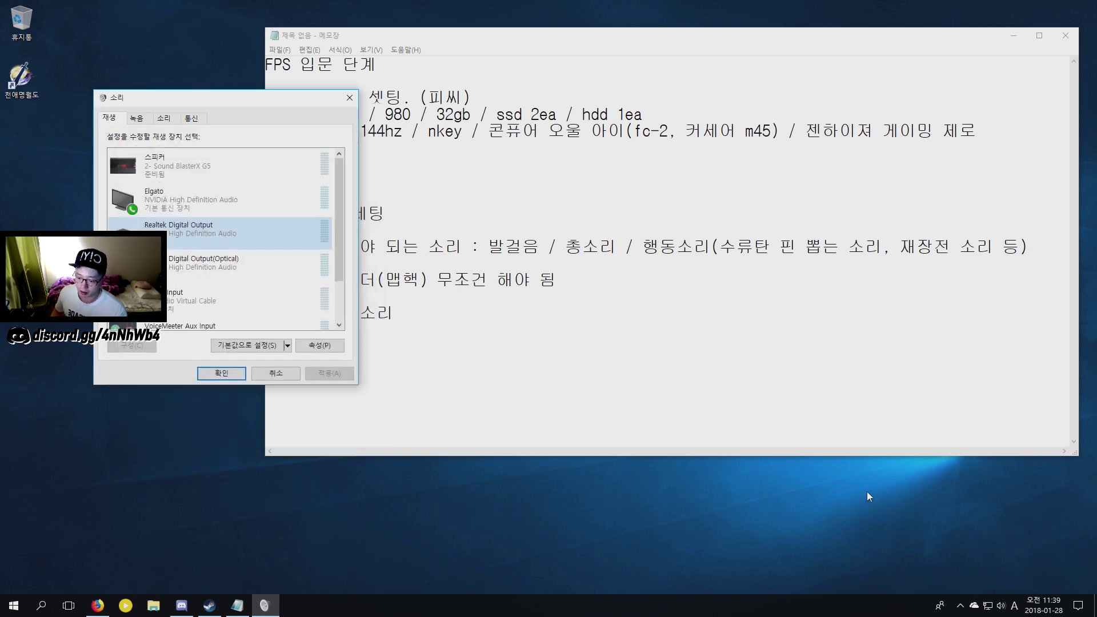
Step: Open the Realtek HD Audio Manager and place its window beside the playback devices list
click(960, 605)
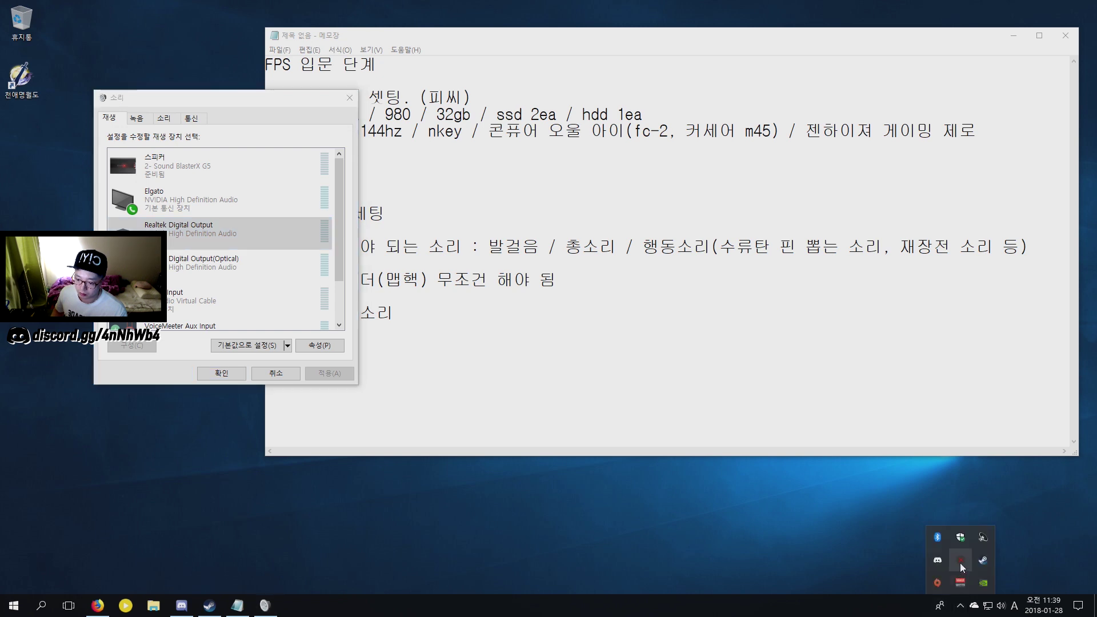
double_click(982, 538)
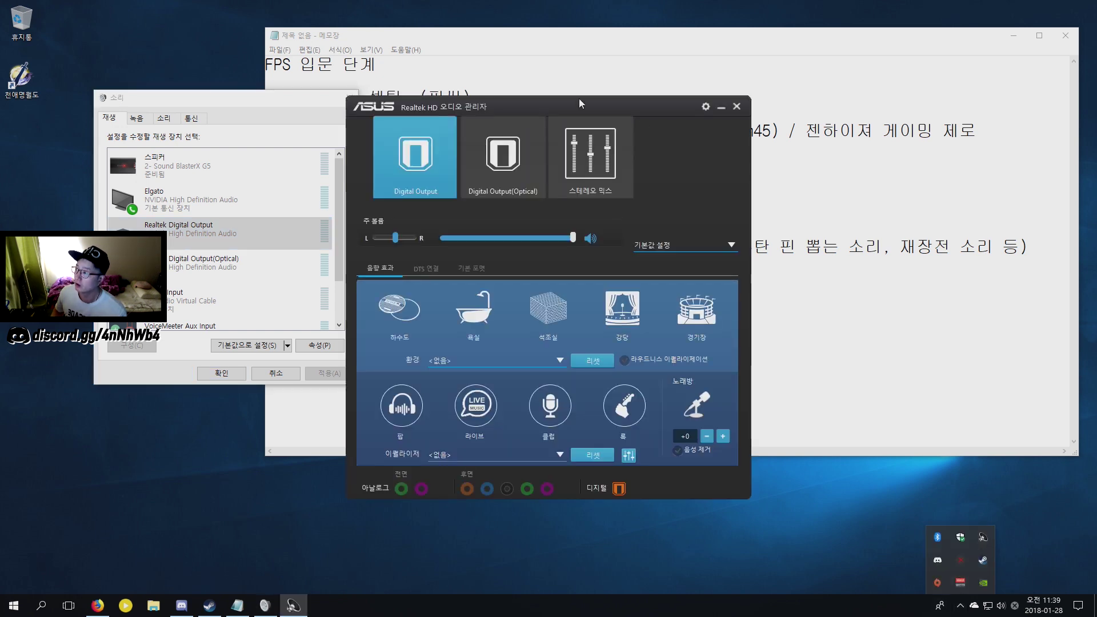
click(199, 233)
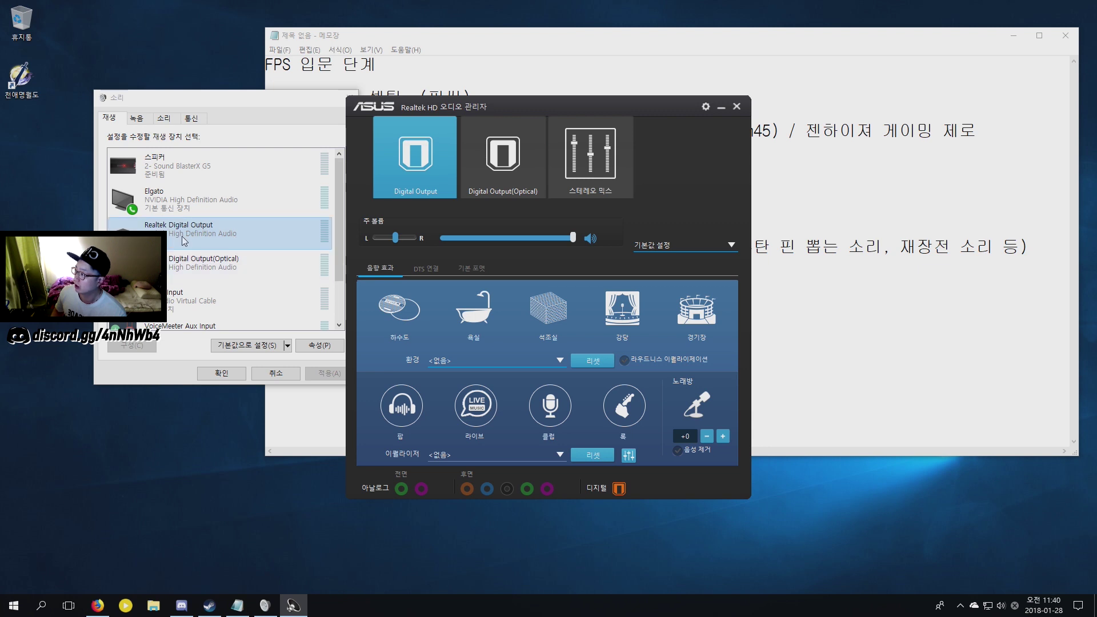
drag(524, 101, 611, 98)
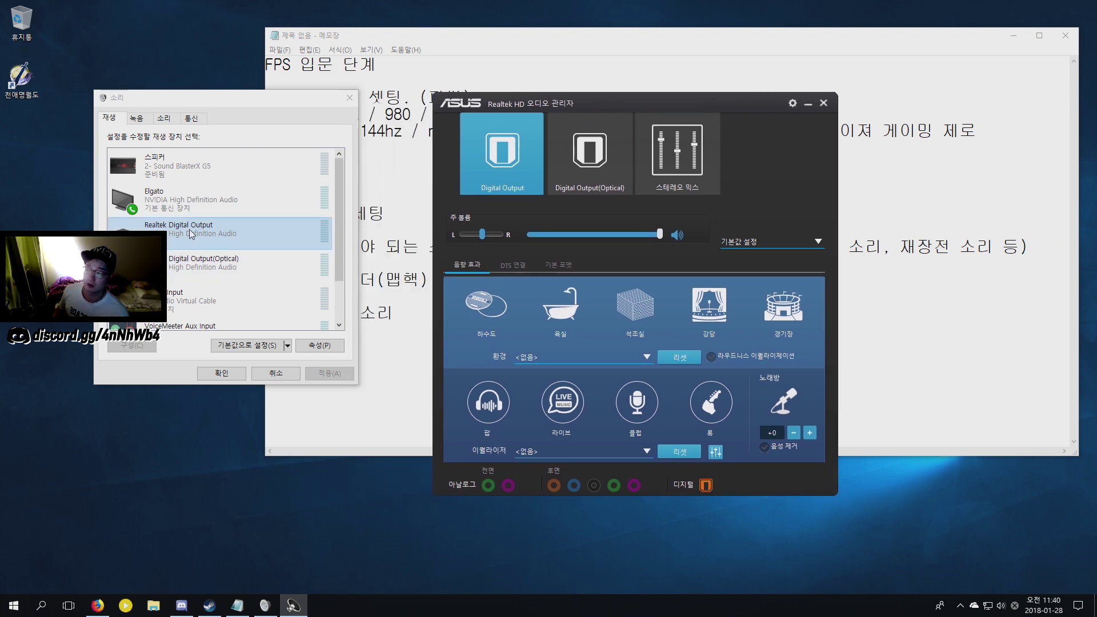
drag(591, 101, 553, 110)
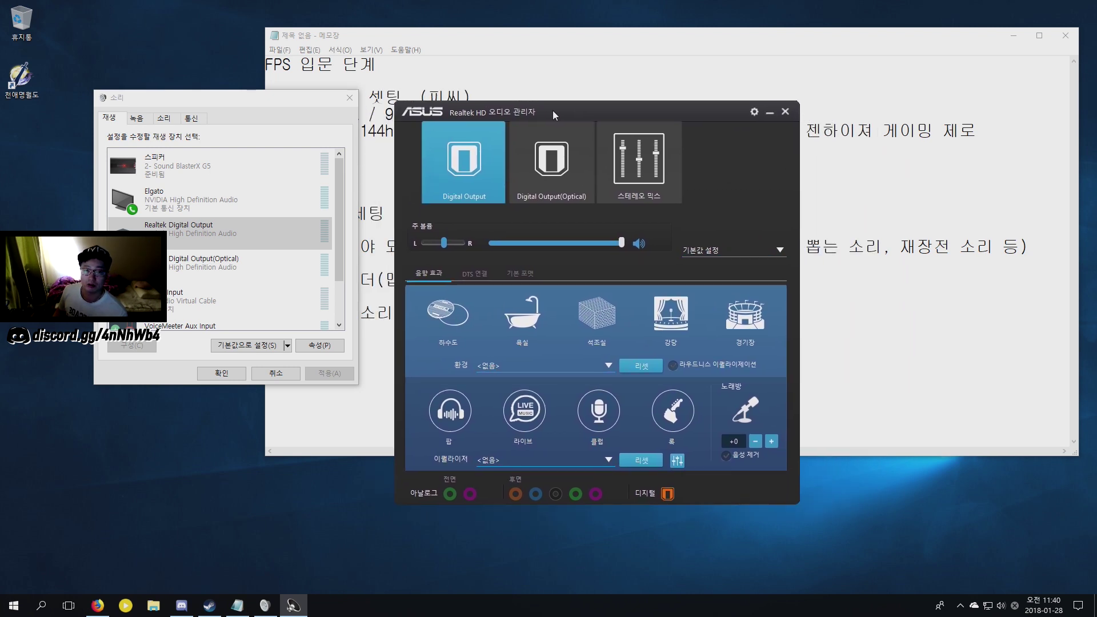
Step: Select the Sound BlasterX G5 playback device, bring up its equalizer for comparison, minimize it, and select Realtek Digital Output
click(187, 171)
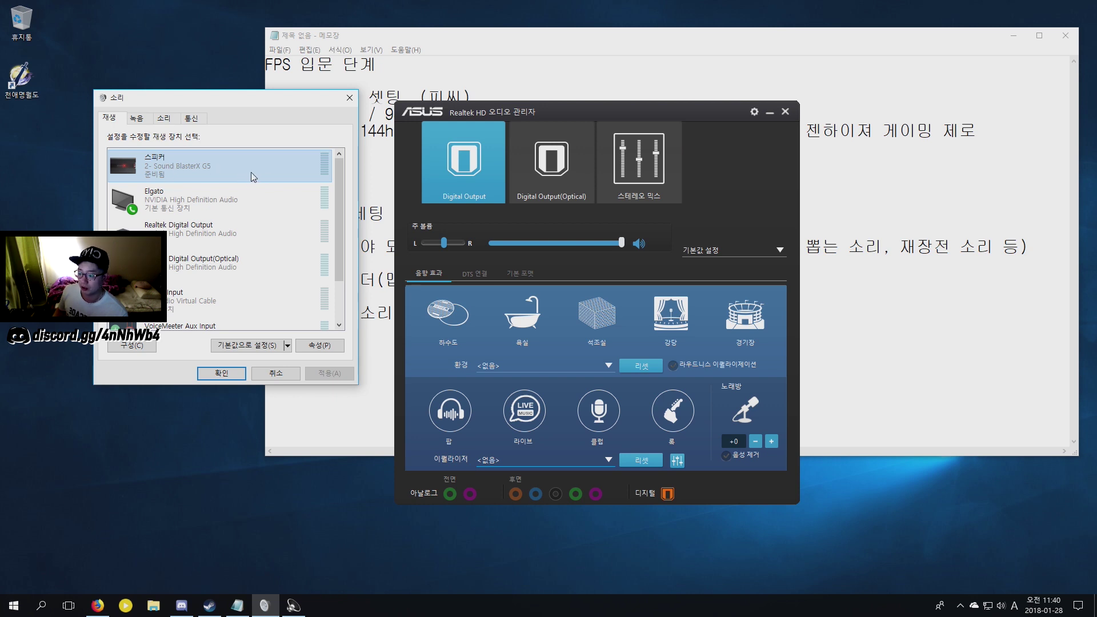
click(960, 606)
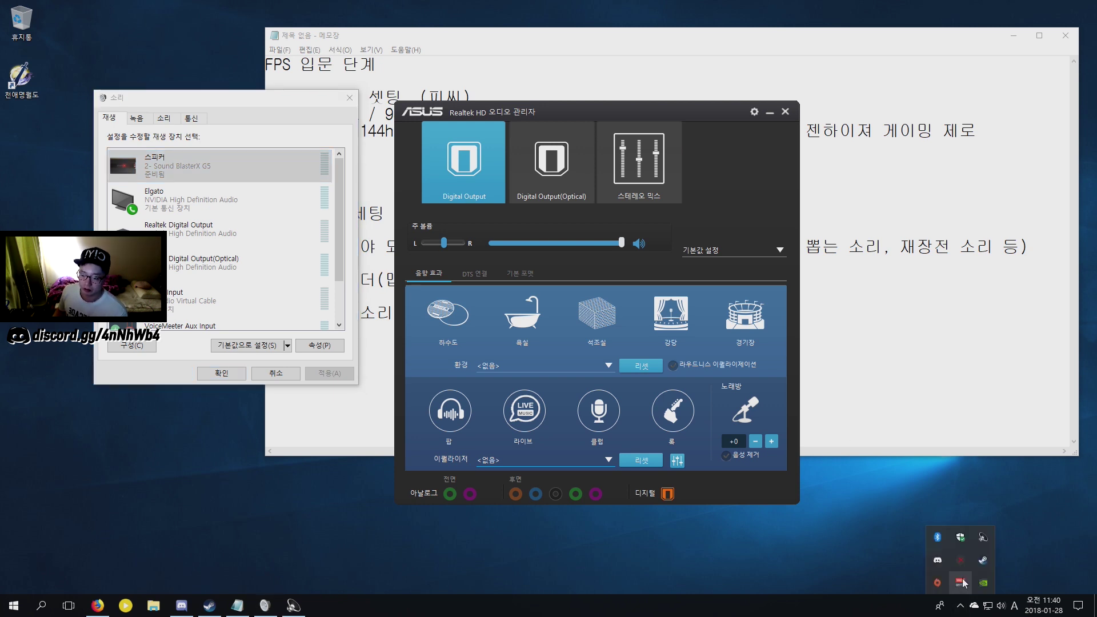
click(960, 560)
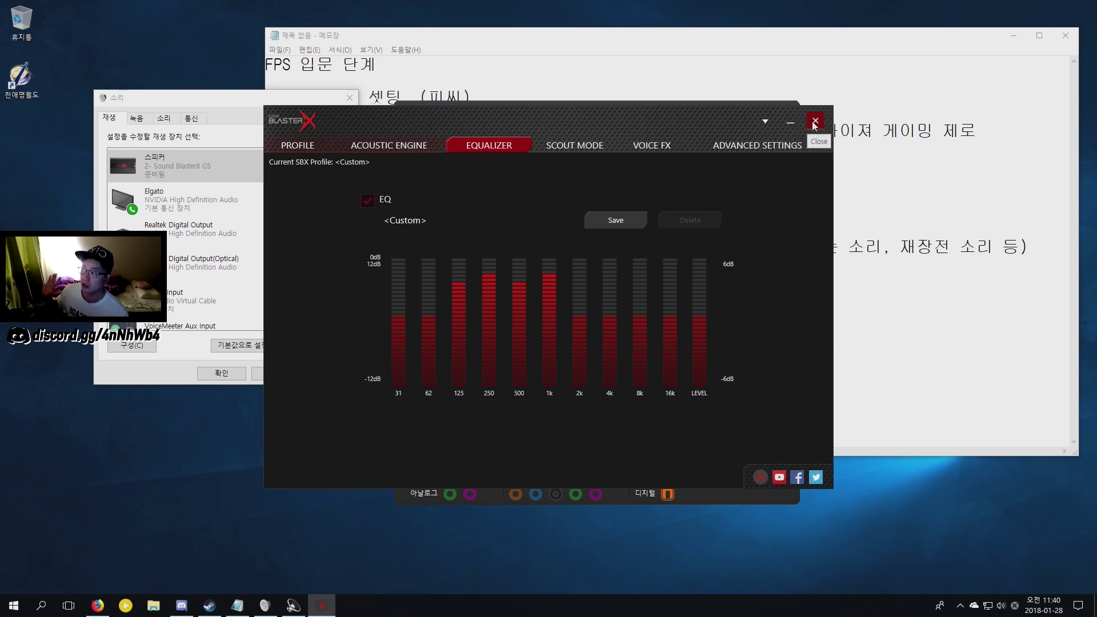
click(790, 122)
click(203, 235)
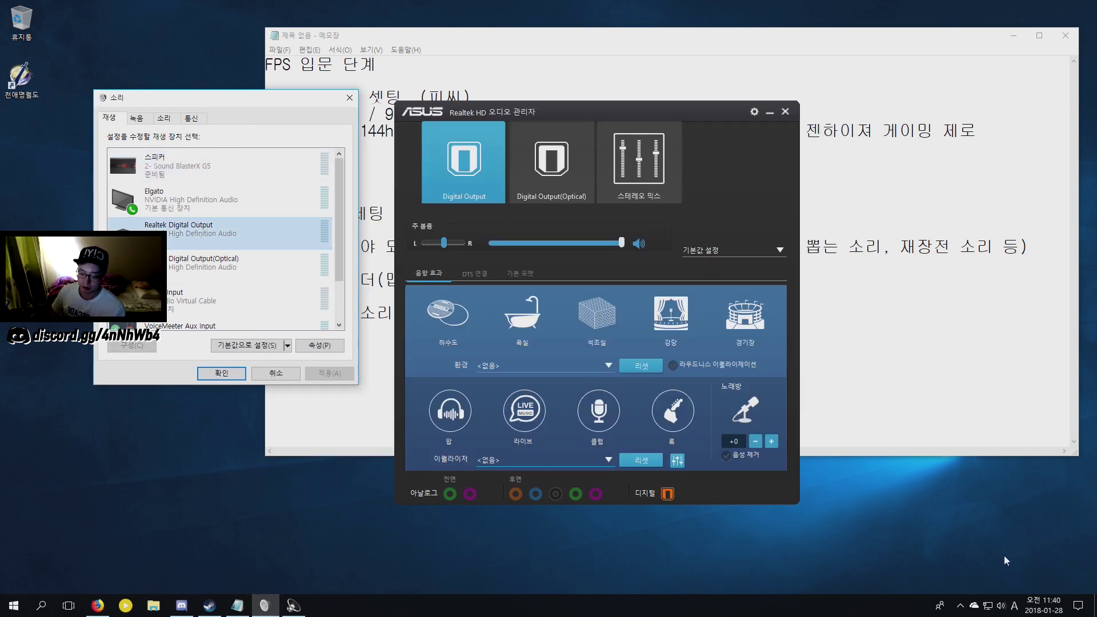
Step: Show where playback devices and the Realtek HD Audio Manager are reached from the notification area, and return to the manager
right_click(1001, 606)
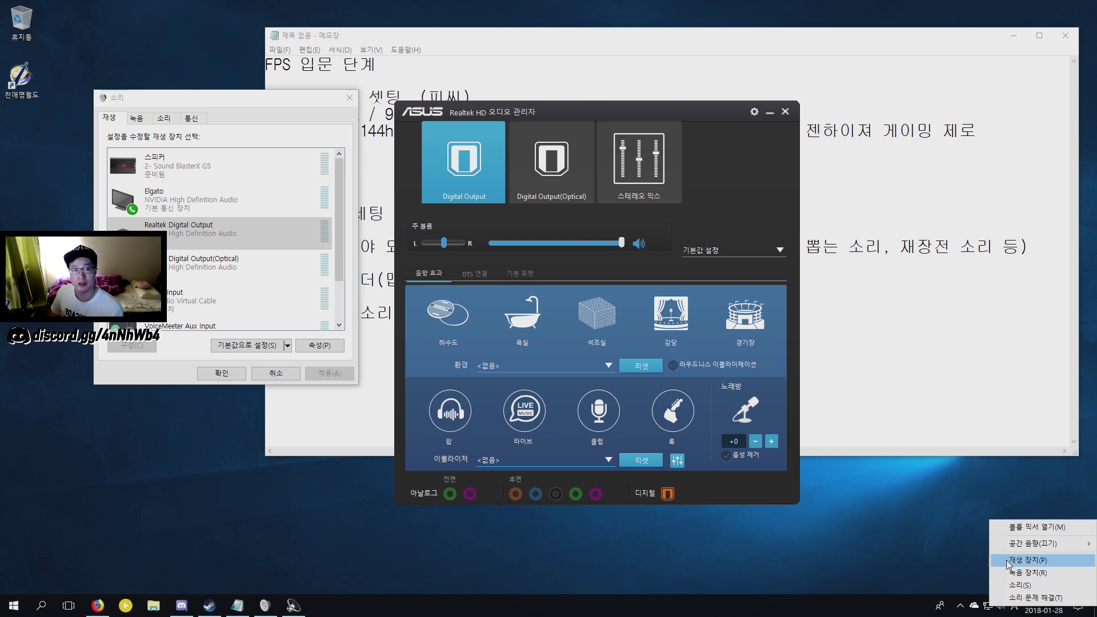
click(231, 104)
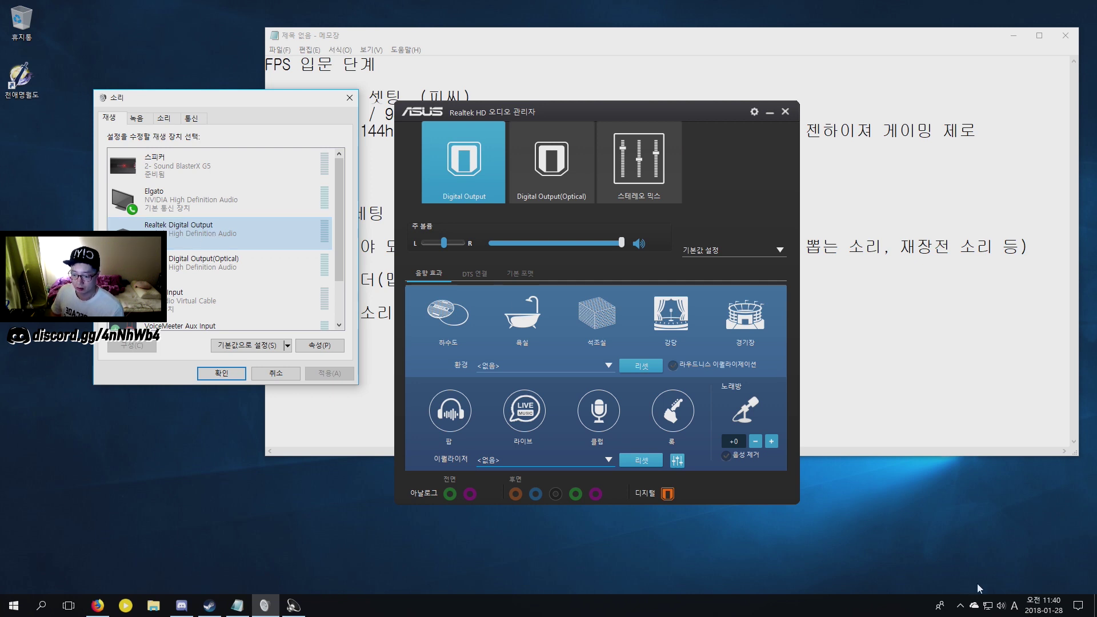
click(960, 607)
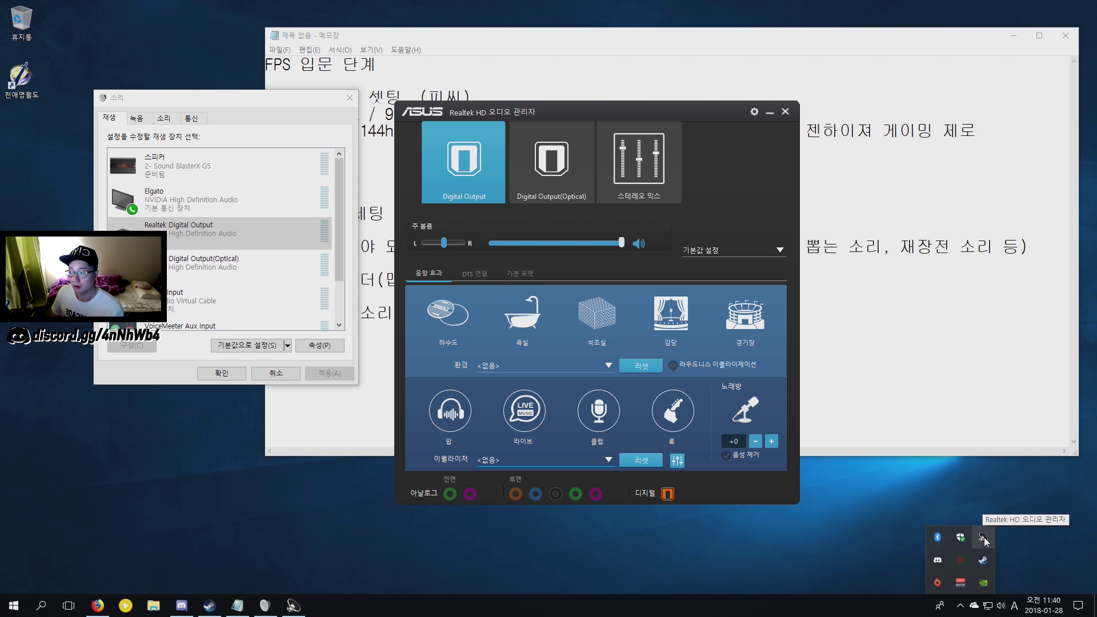
click(610, 273)
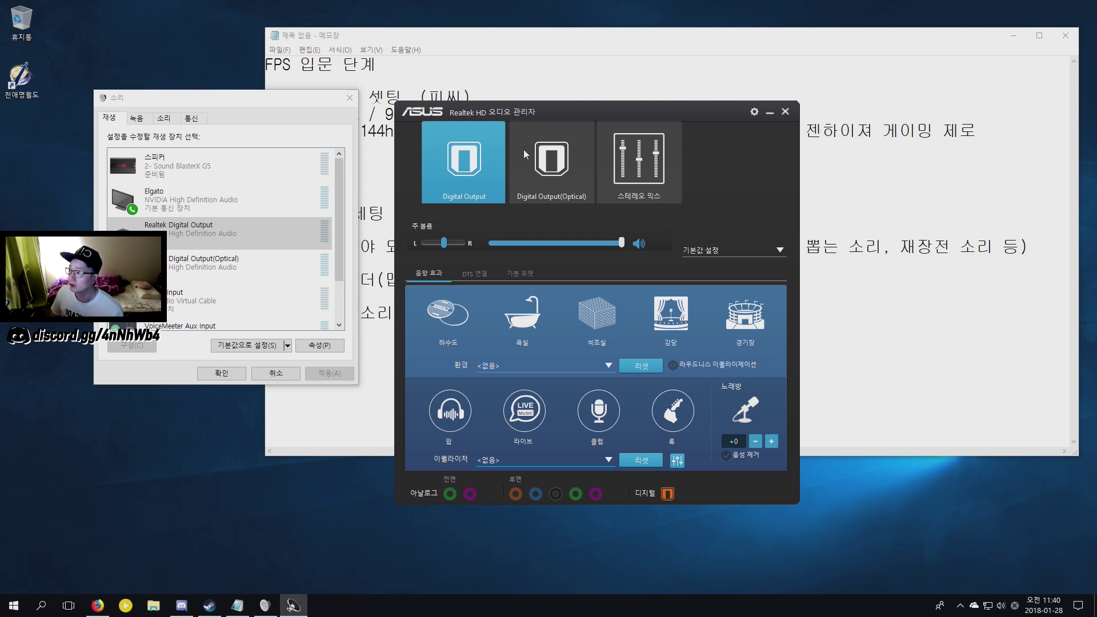
Step: Look through the stereo mix settings and the Digital Output's default format and DTS settings, ending on its sound effects
click(649, 171)
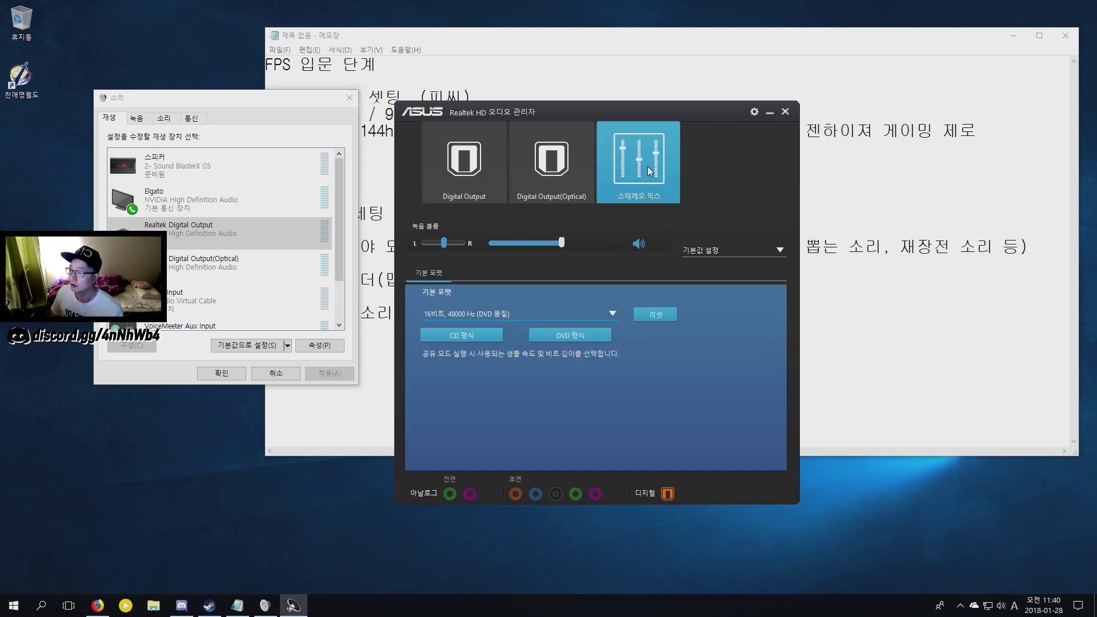
click(465, 159)
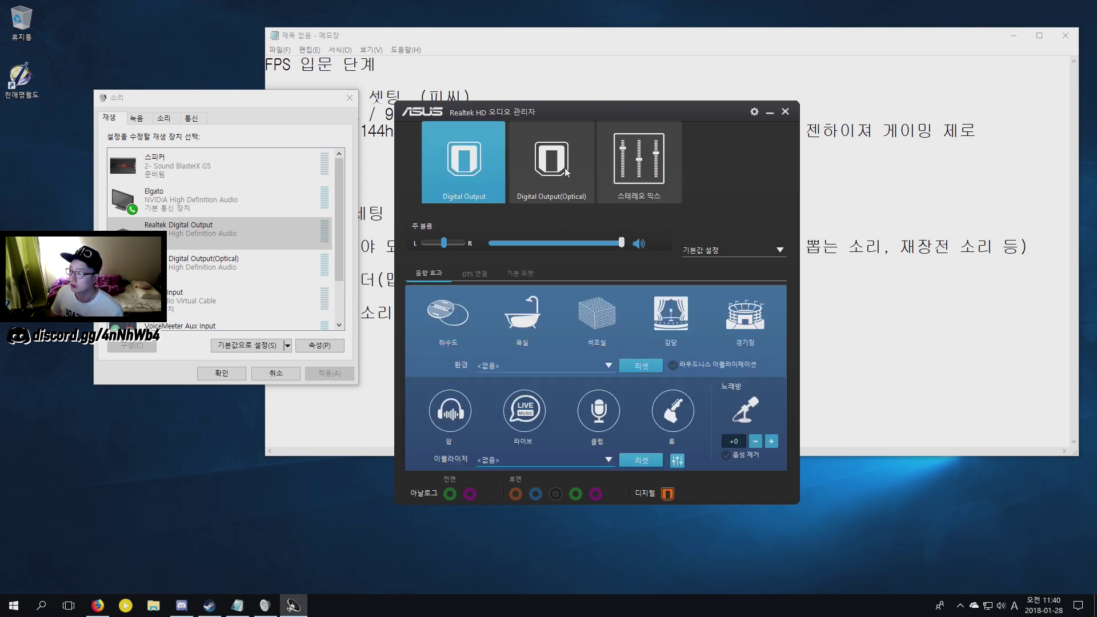
click(475, 267)
click(521, 272)
click(473, 274)
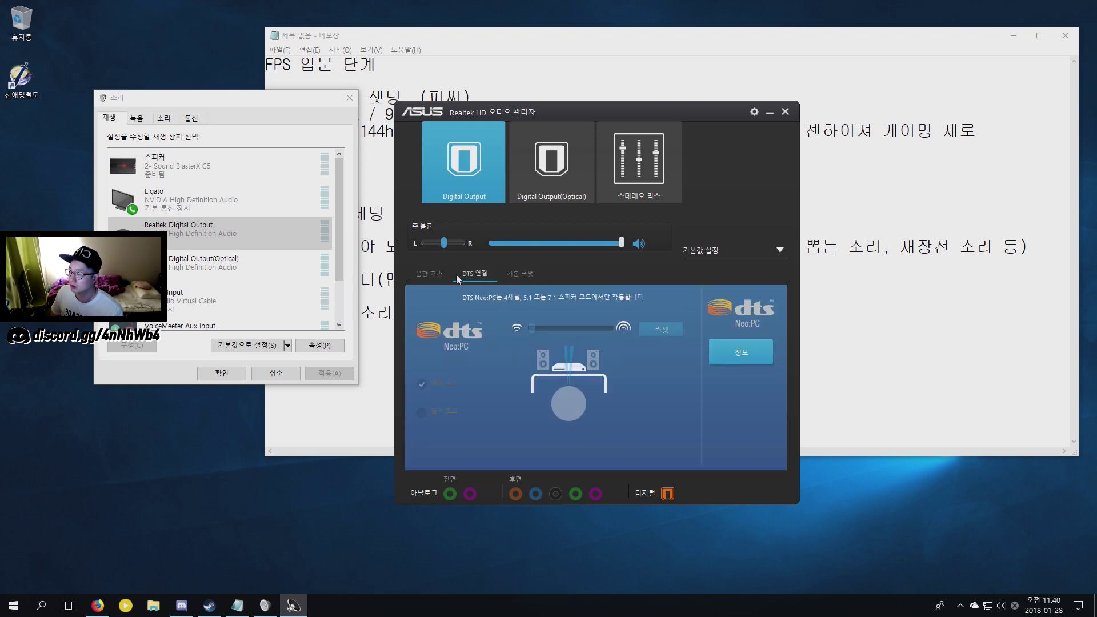
click(434, 274)
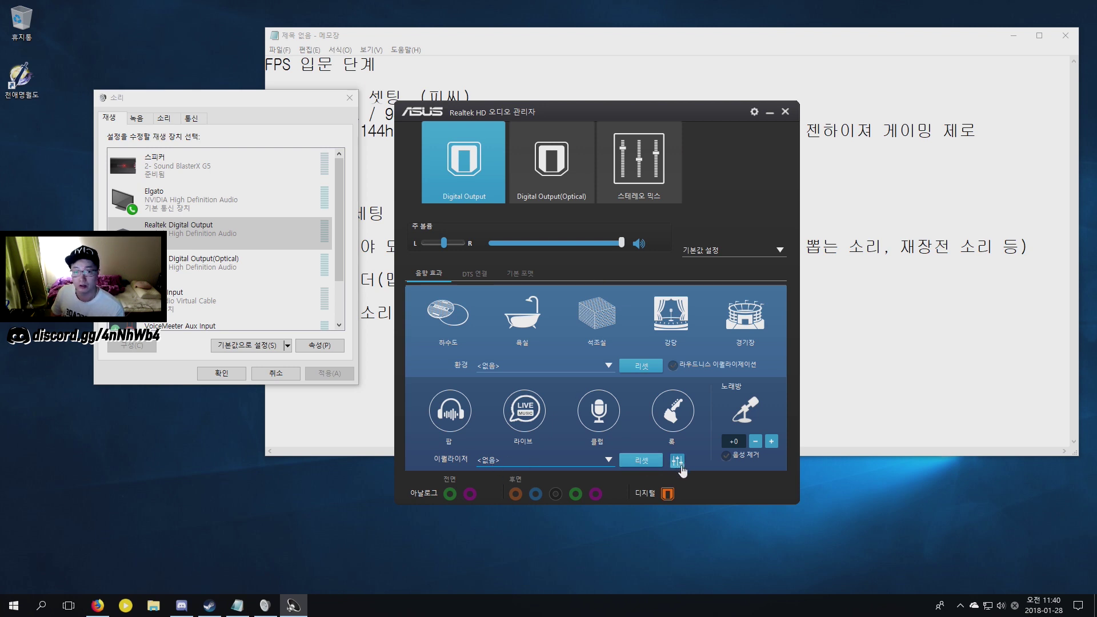
Step: Show the graphic equalizer sliders for the Realtek Digital Output and move the manager window further from the playback devices list
click(173, 236)
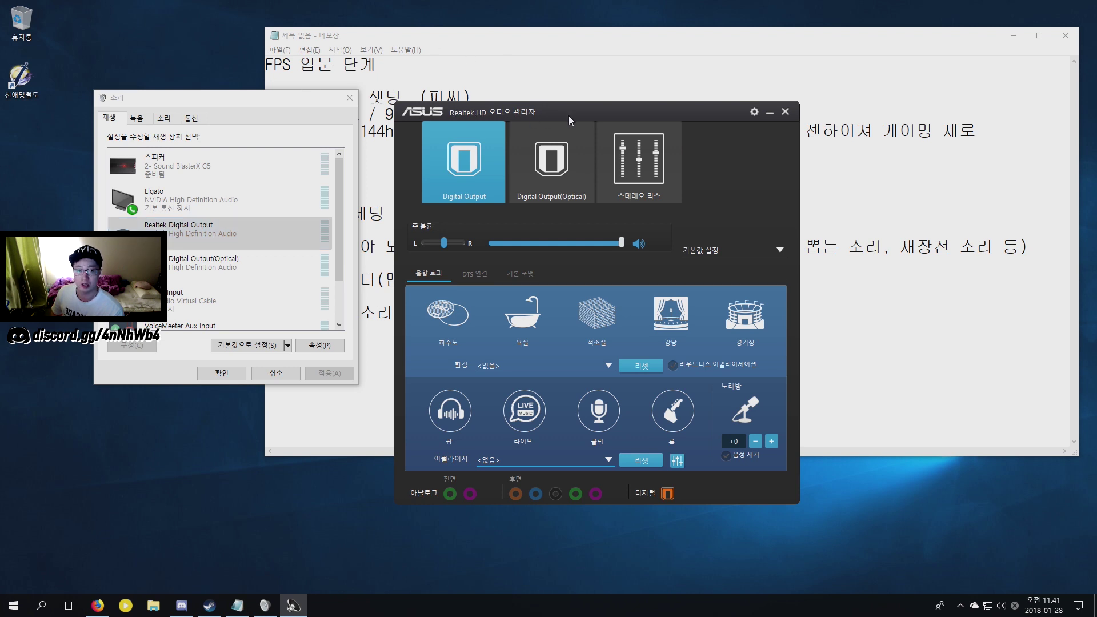
click(676, 460)
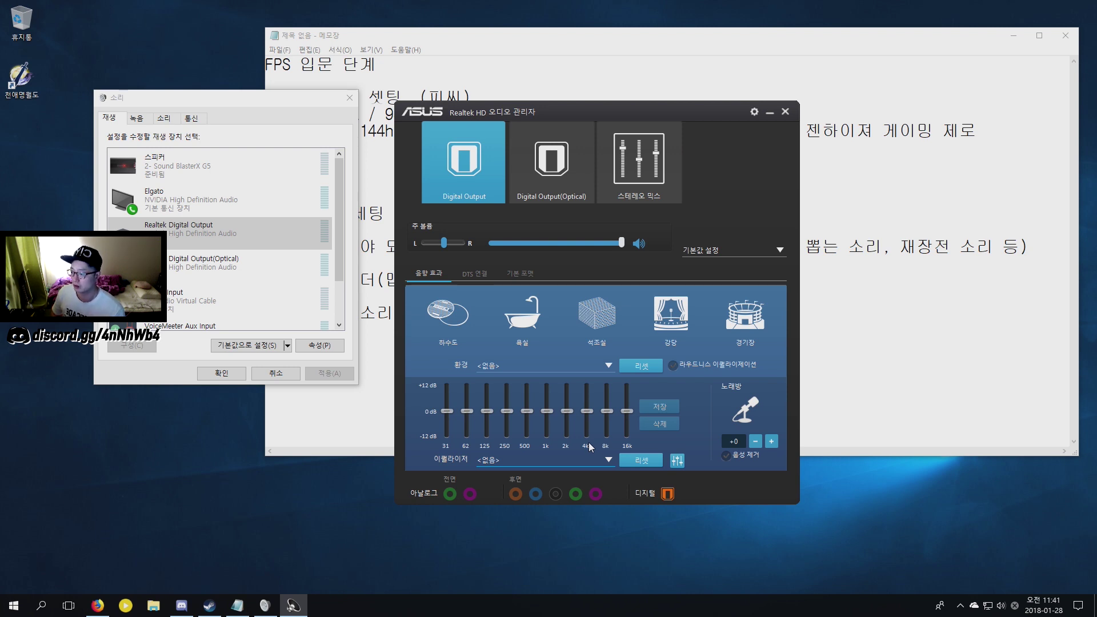
drag(563, 112, 719, 102)
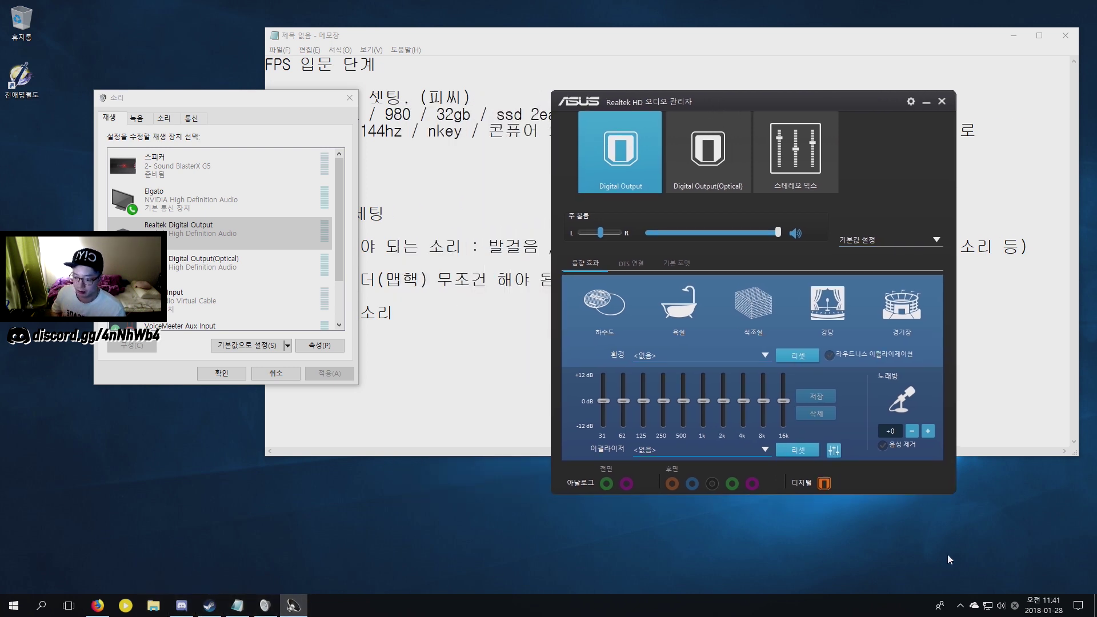
Step: With the Sound BlasterX equalizer alongside as reference, raise the Realtek equalizer's 125, 250, 500 and 1k bands, and close the Realtek manager
click(1000, 604)
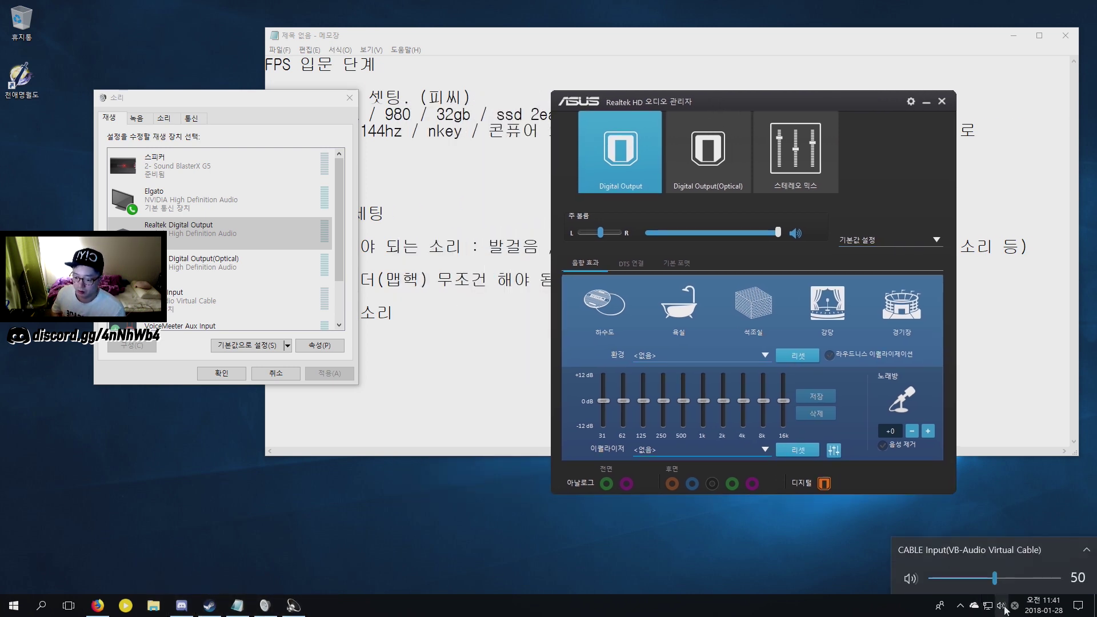
click(960, 605)
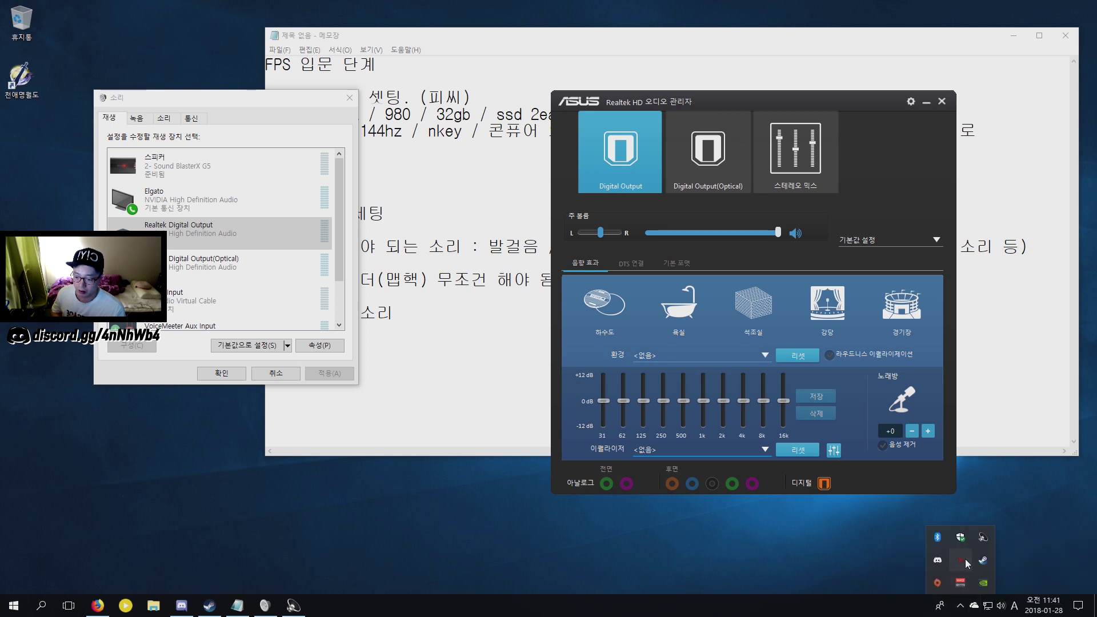
click(960, 582)
drag(413, 121, 379, 117)
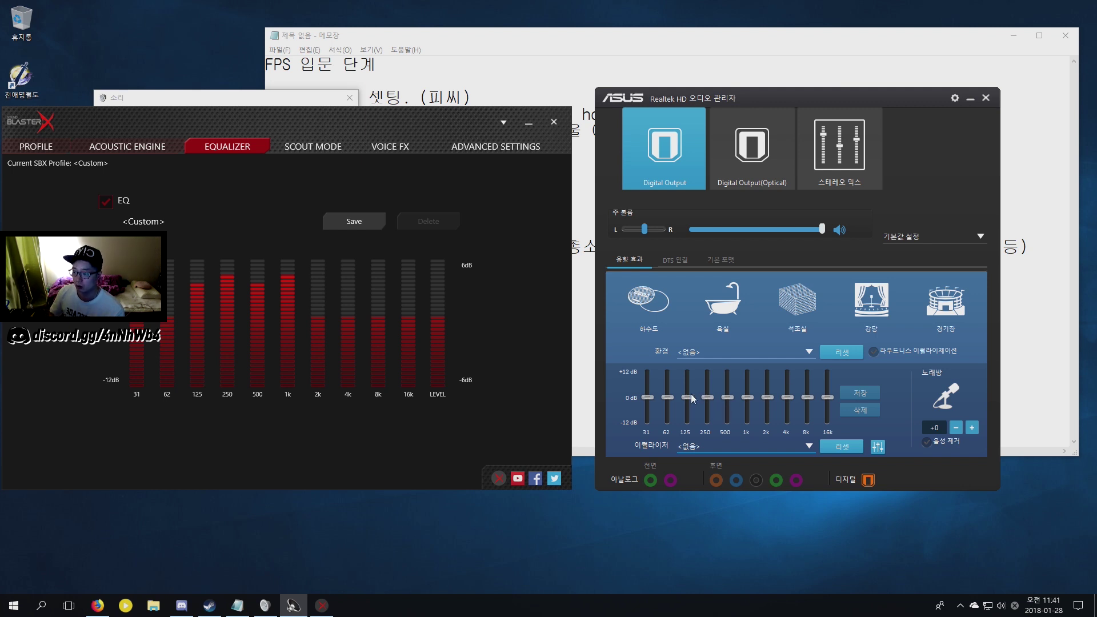
drag(687, 397, 750, 384)
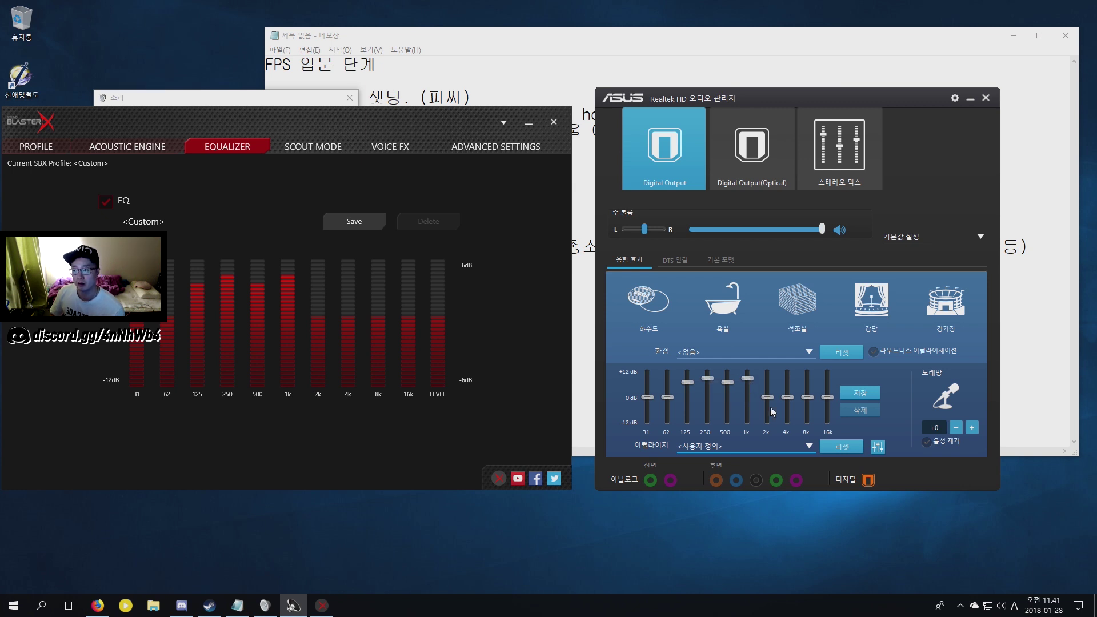
click(988, 100)
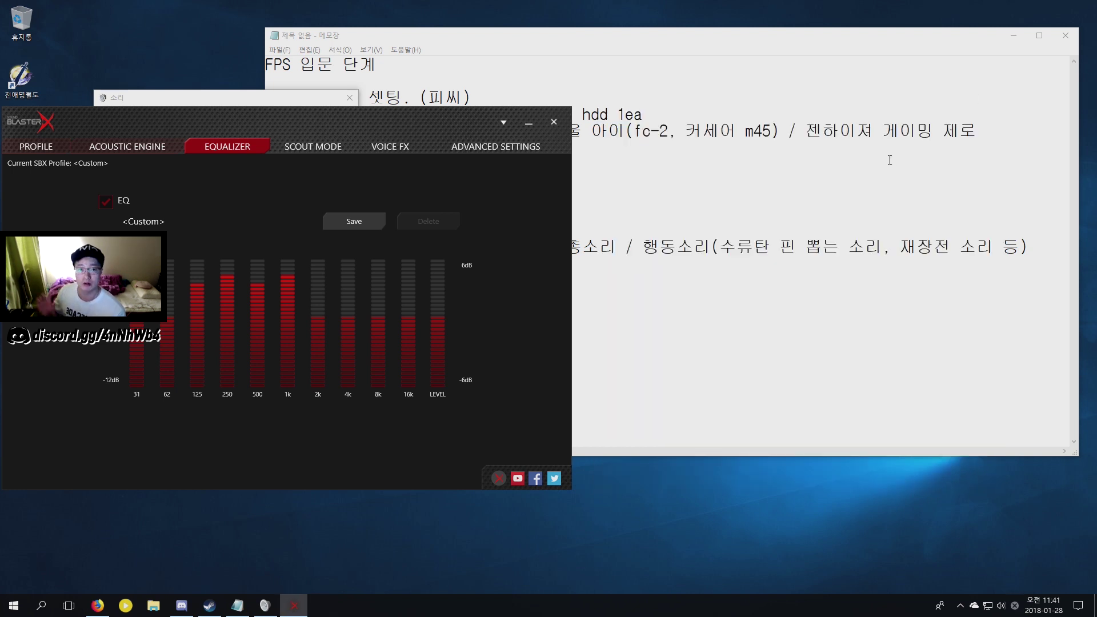
Step: Move the Sound BlasterX window off the playback devices list, examine its equalizer bands, and minimize it
drag(347, 115, 733, 100)
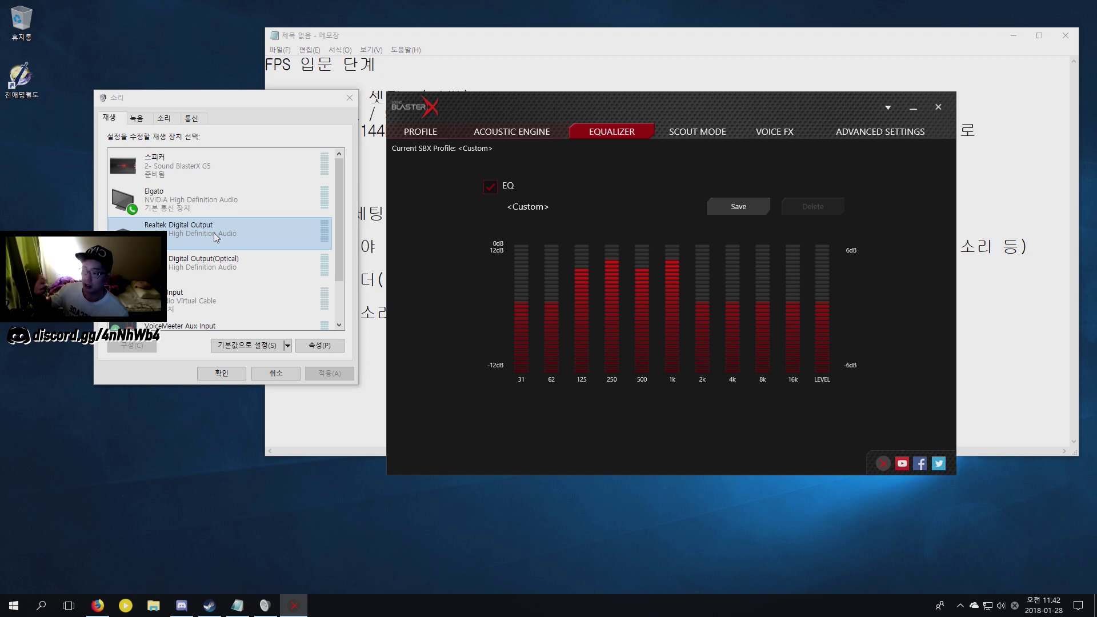
mouse_move(582, 258)
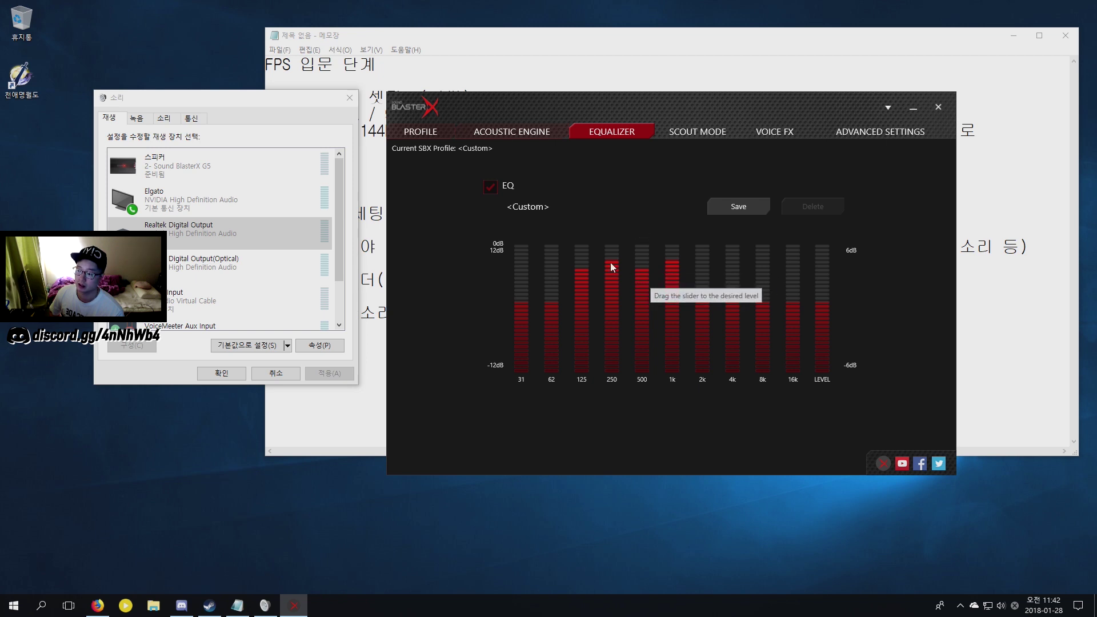
click(912, 107)
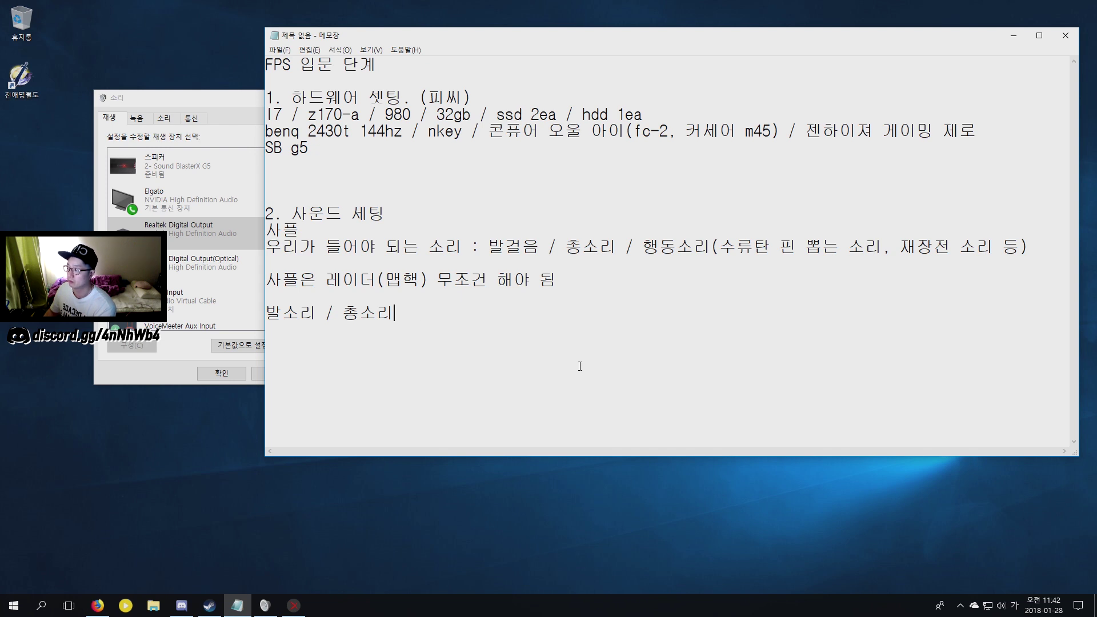
Step: Complete the last line of the Notepad notes as "발소리 / 총소리 이퀄라이져 프로그램"
text(ㅇ이퀄라이져 설저)
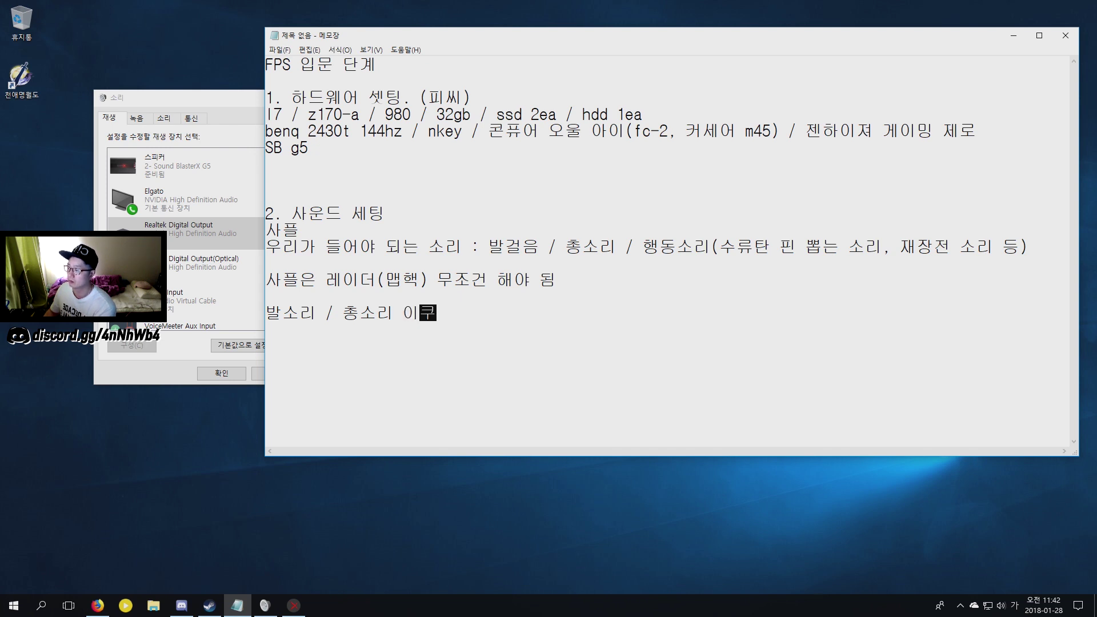
text(ㅇ)
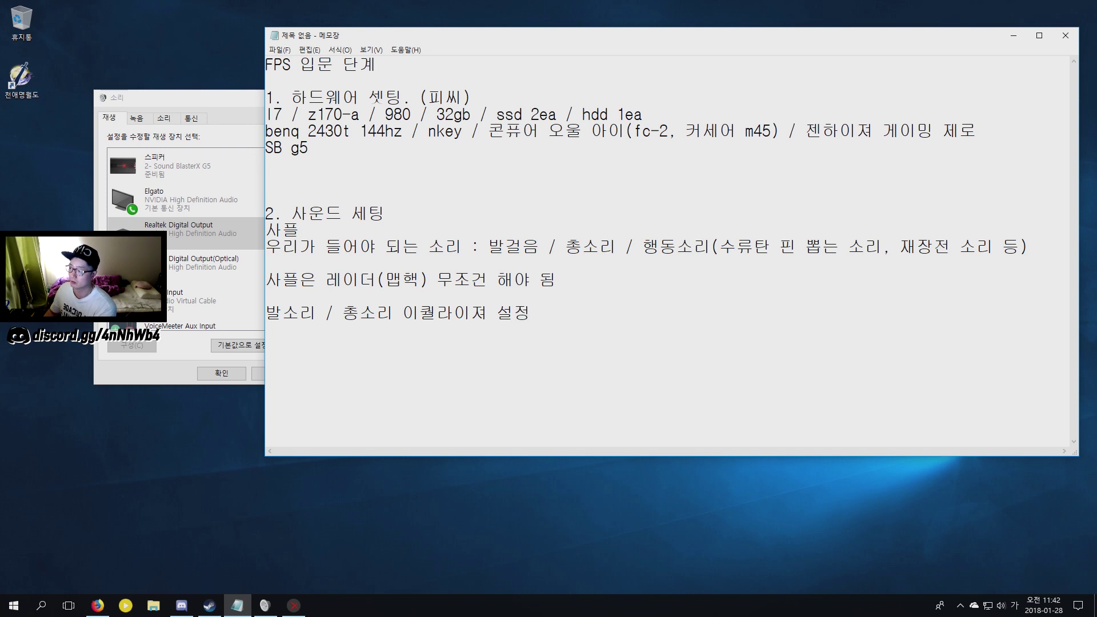
key(BackSpace)
key(BackSpace)
key(BackSpace)
text(ㅍㅡㄹㅗ그램)
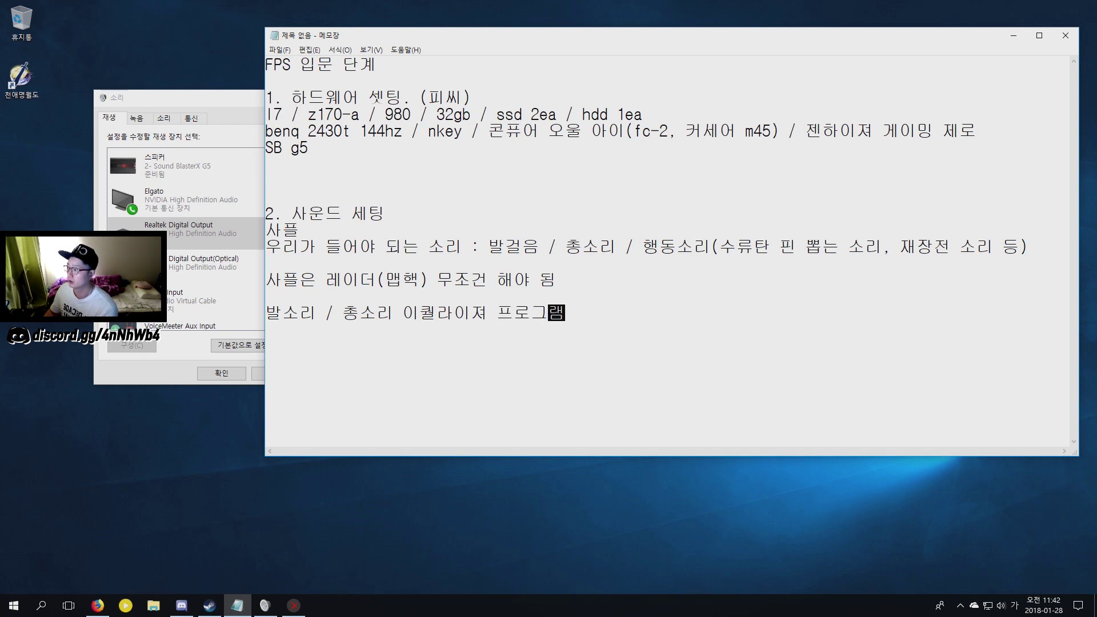
Step: Put a "- " bullet in front of each of the three note lines under "사플"
click(279, 255)
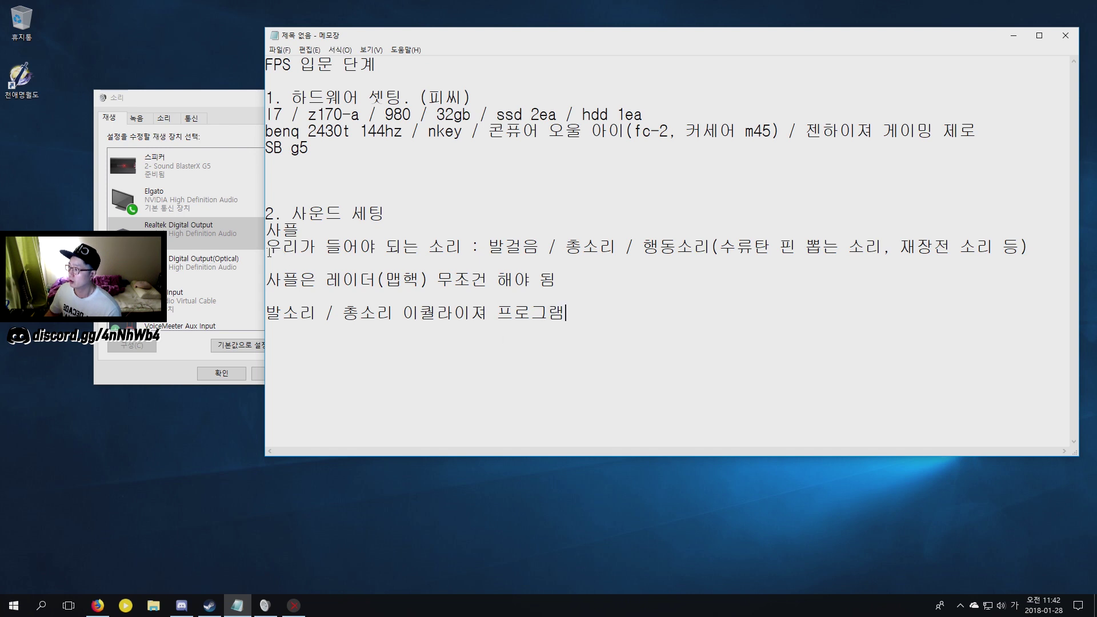
text(-)
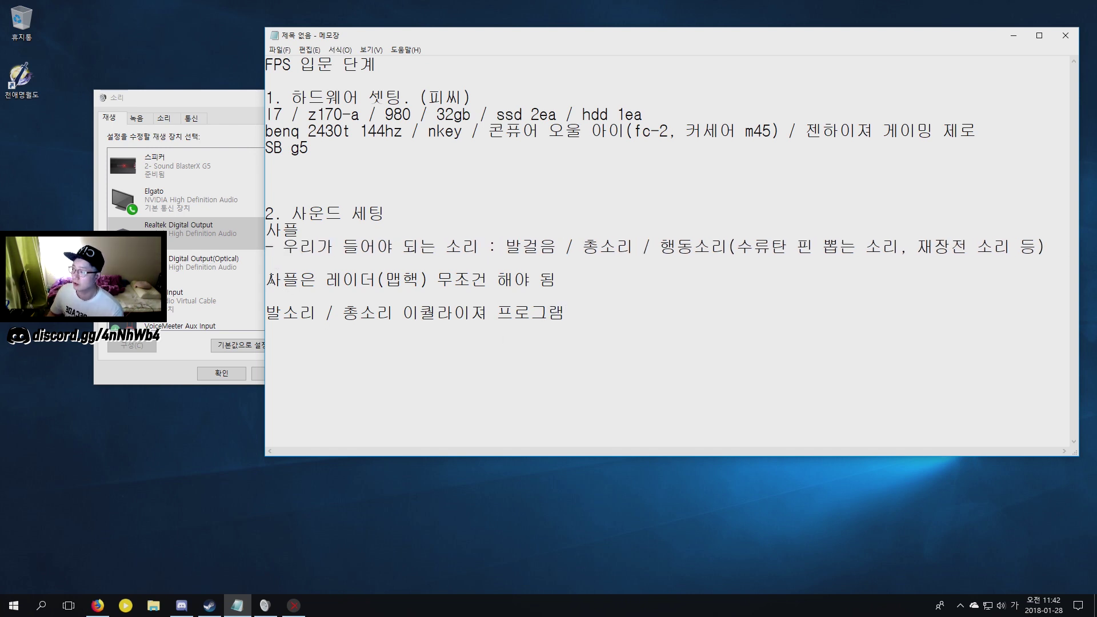
text( -)
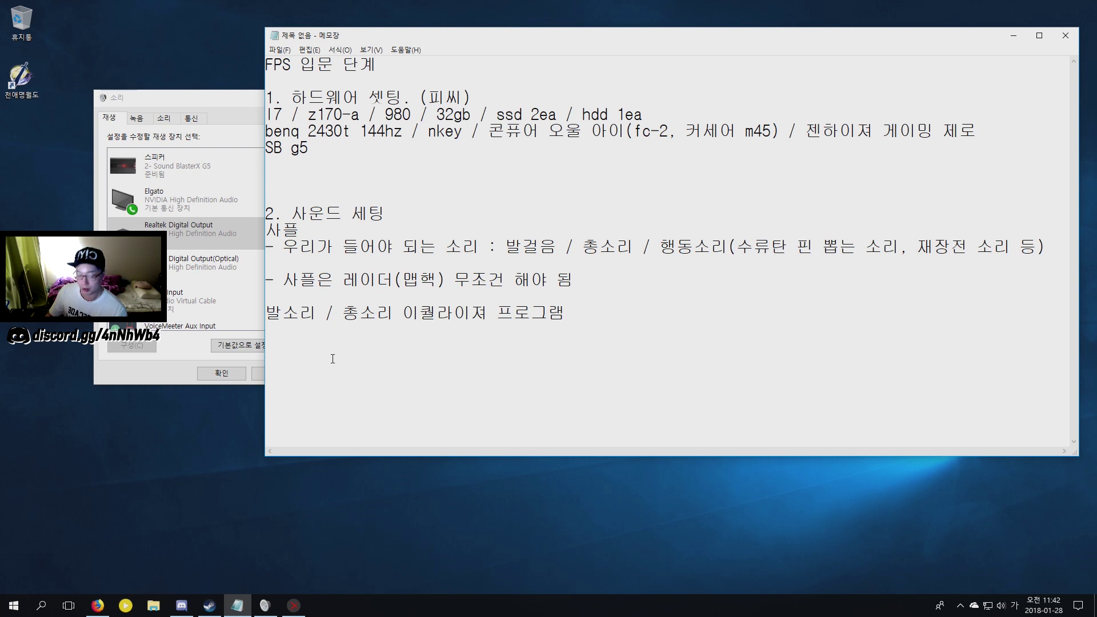
text(-)
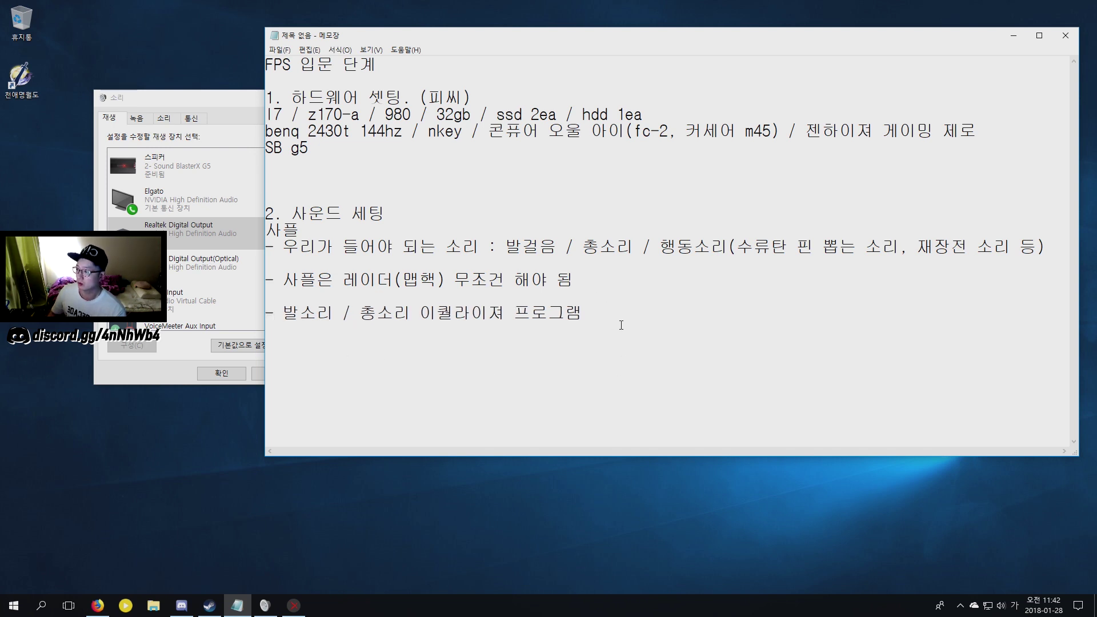
Step: Add the bullet "- 이퀄라이져 값 찾는 방법" below the equalizer program line, leaving a blank line between them
click(620, 321)
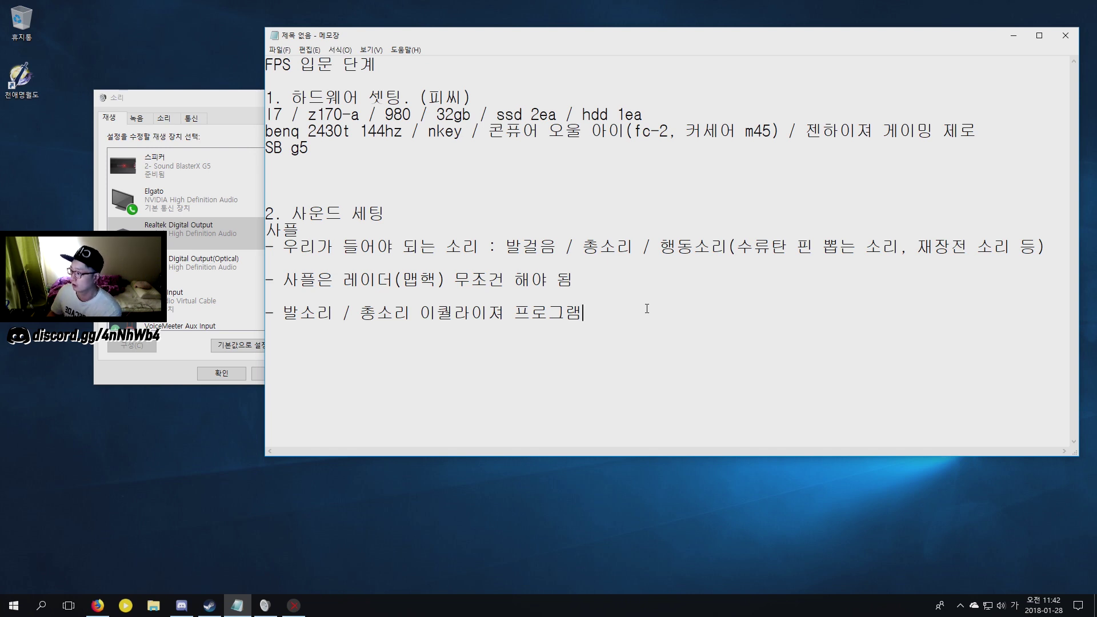
key(Return)
key(Return)
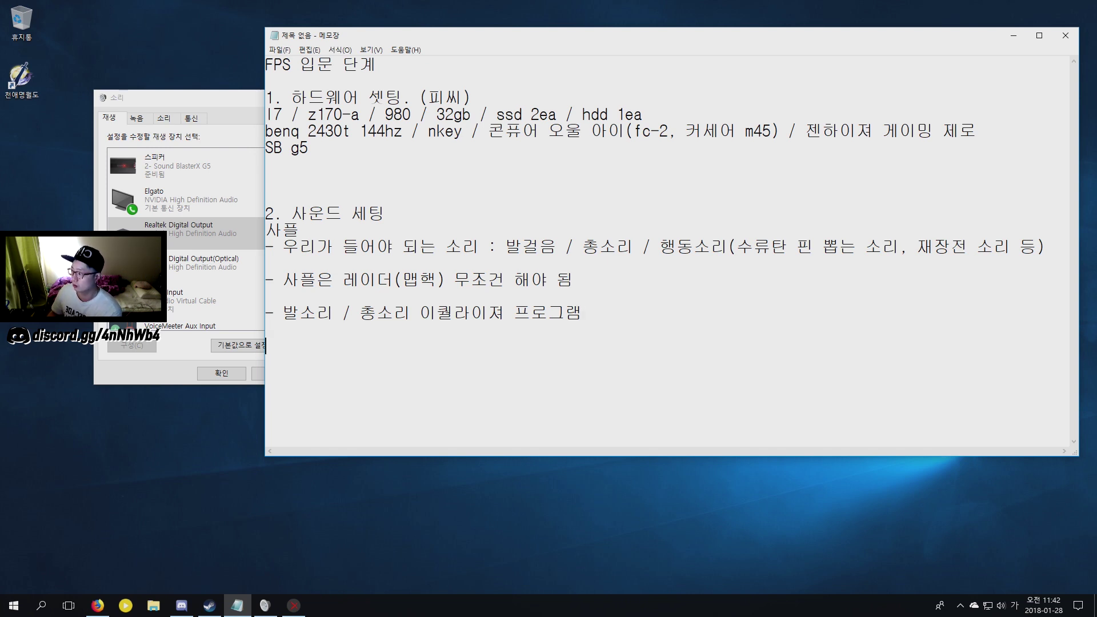
text(- 이퀄라이)
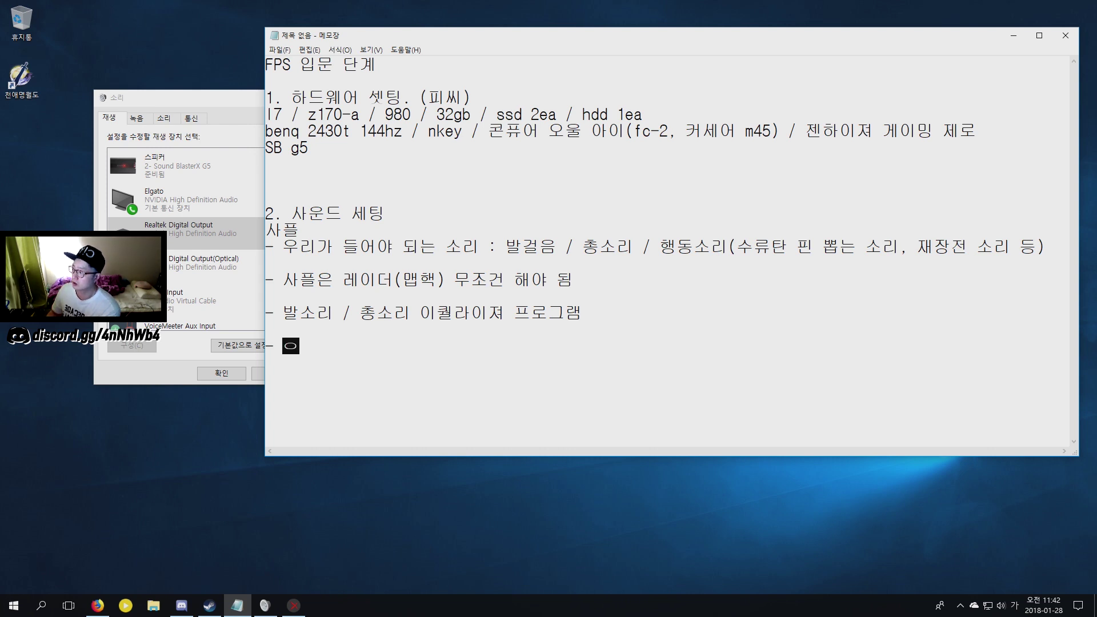
text(져 값 찾는)
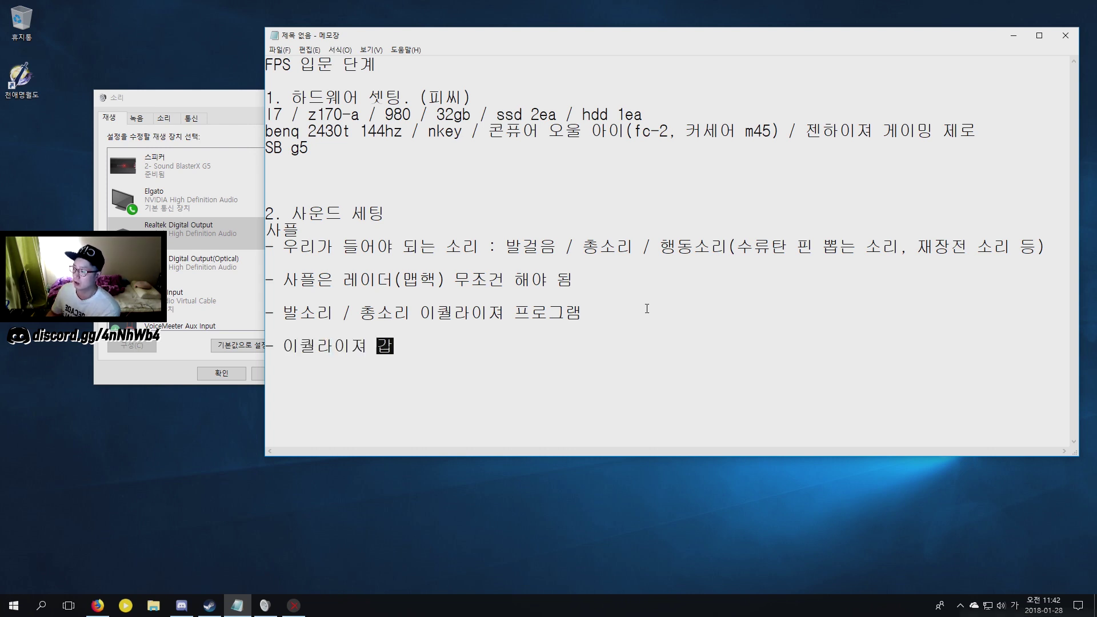
text( 방법)
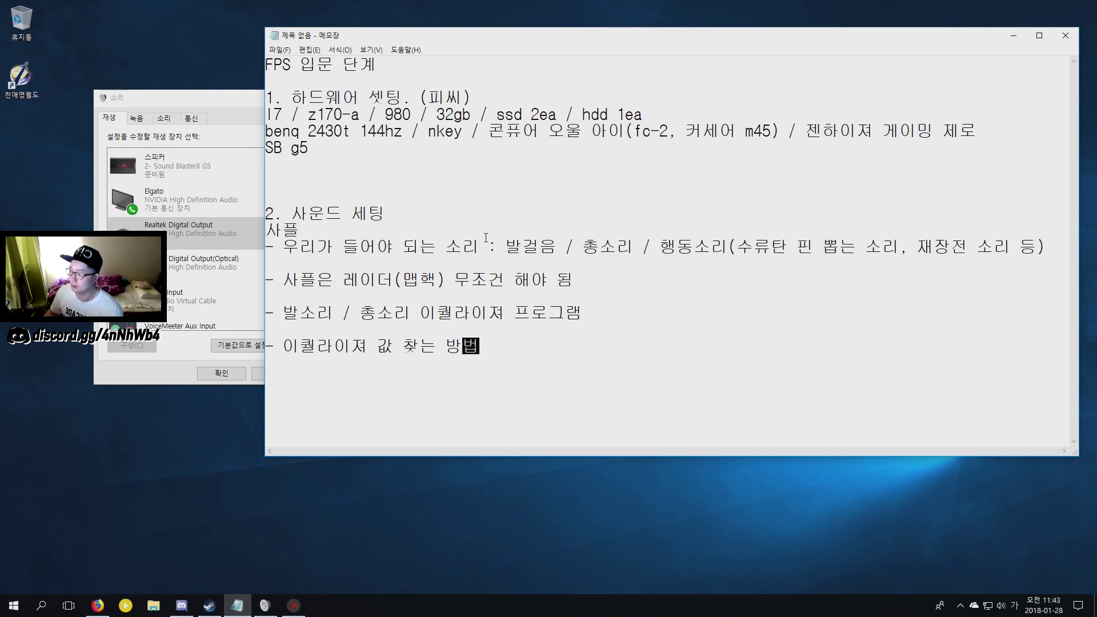
Step: Below the bullet "- 이퀄라이져 값 찾는 방법", leave a blank line and begin an indented line with "노가다 / "
click(550, 351)
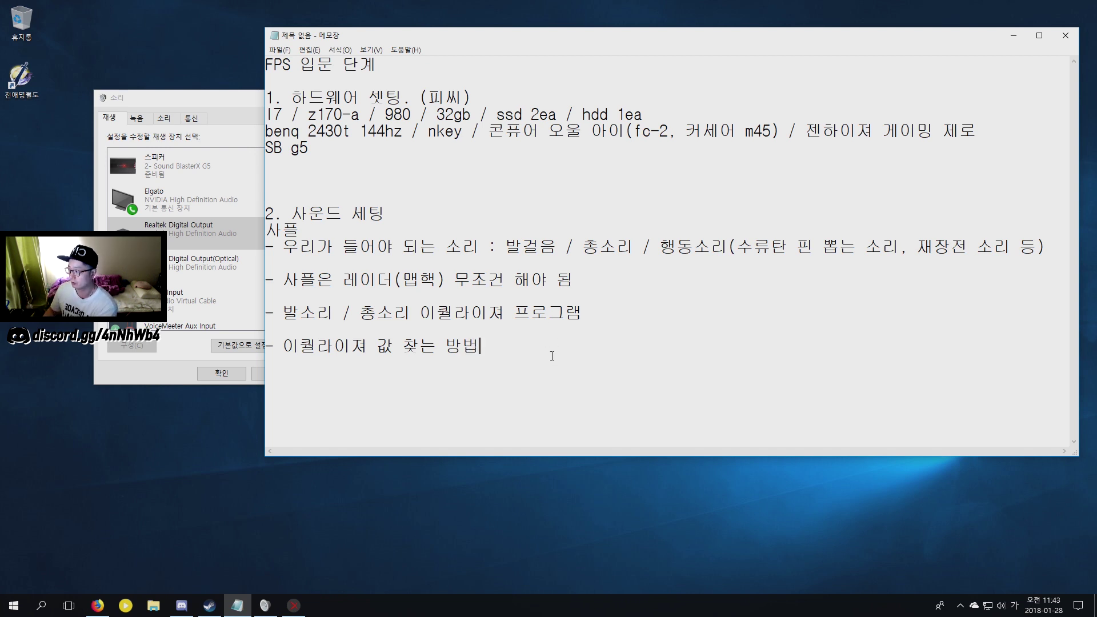
key(Return)
key(Return)
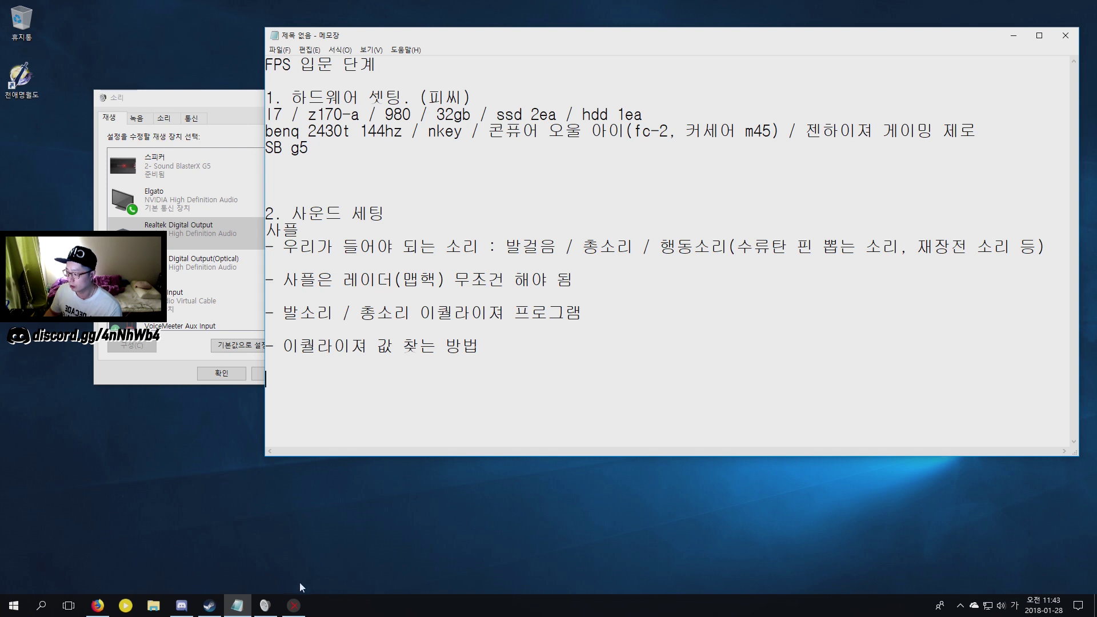
click(294, 605)
click(913, 108)
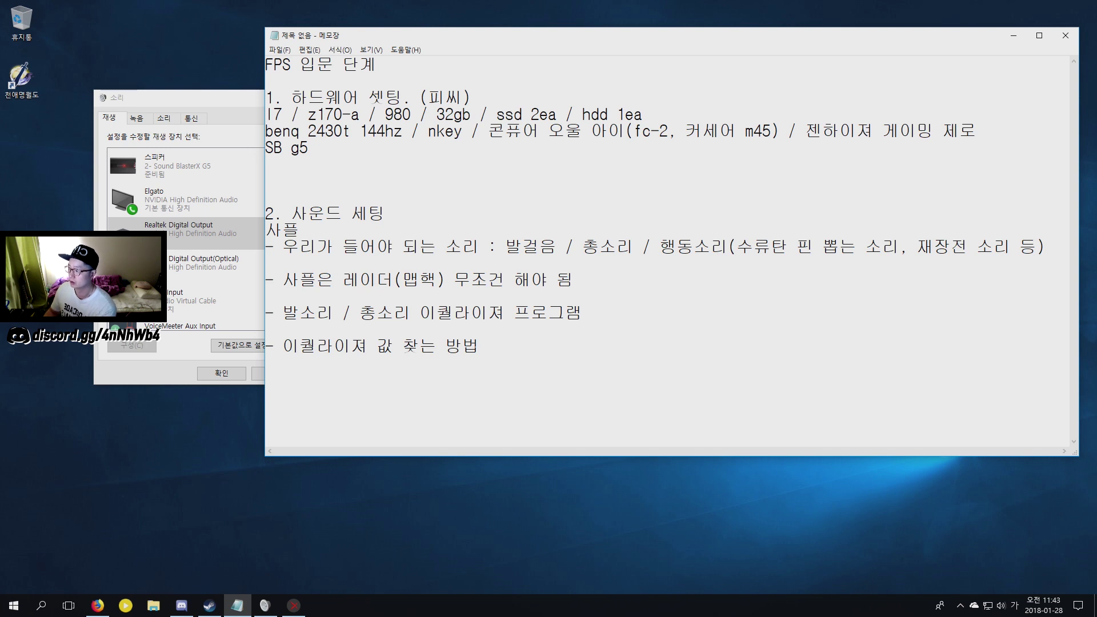
text(노가다 /)
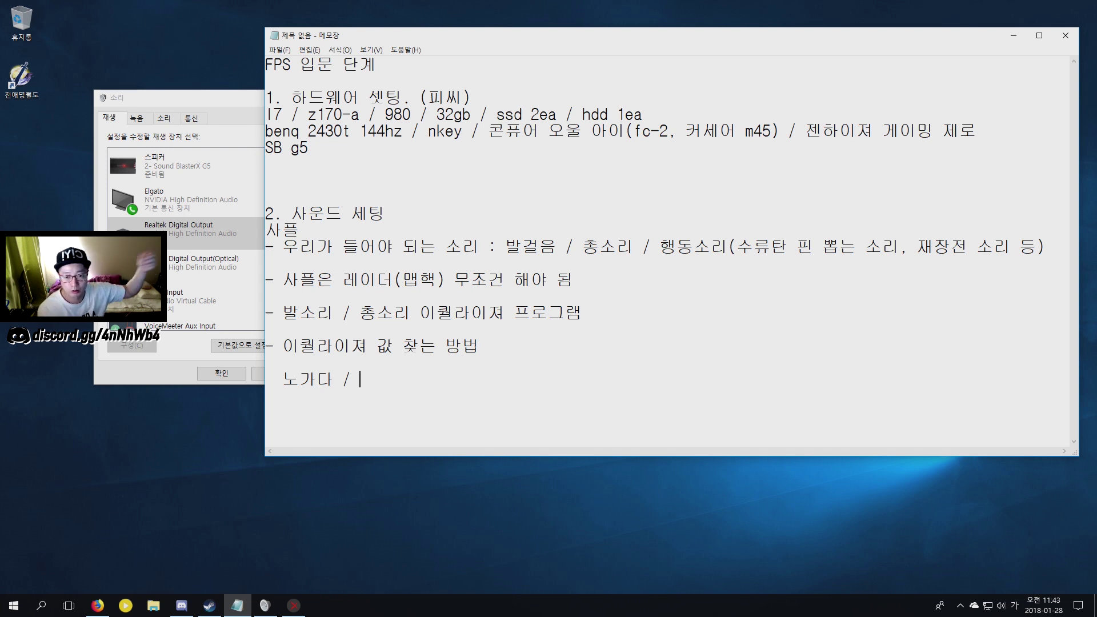
Step: Check the Sound BlasterX equalizer, minimize it, and continue the "노가다 /" line in Notepad with "원하는 소리를 하나씩 찾아야 한다"
click(294, 605)
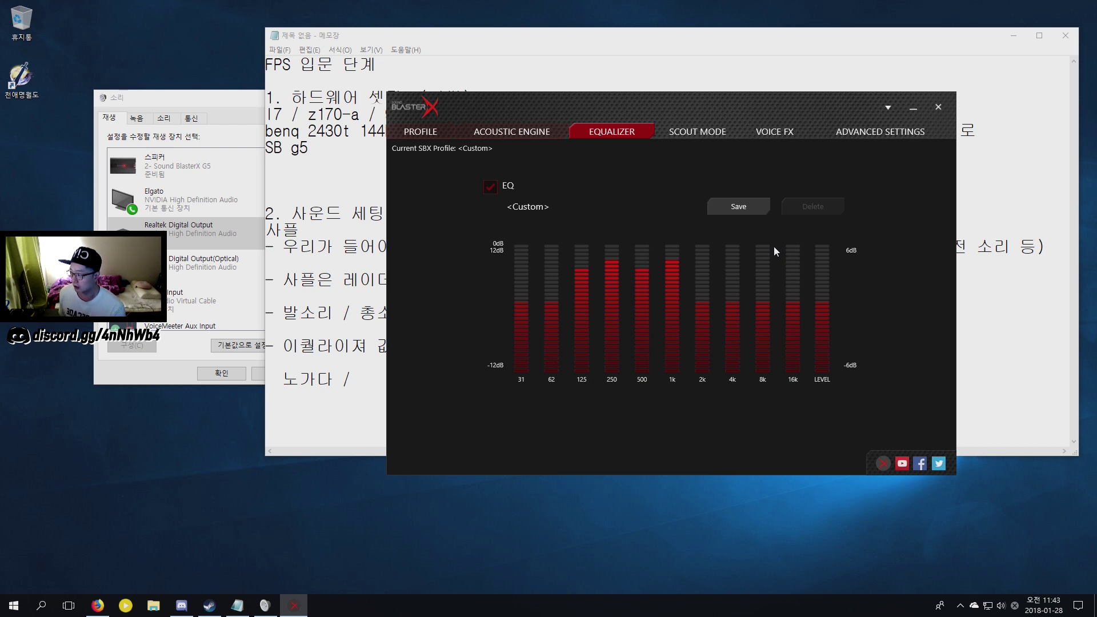
click(913, 108)
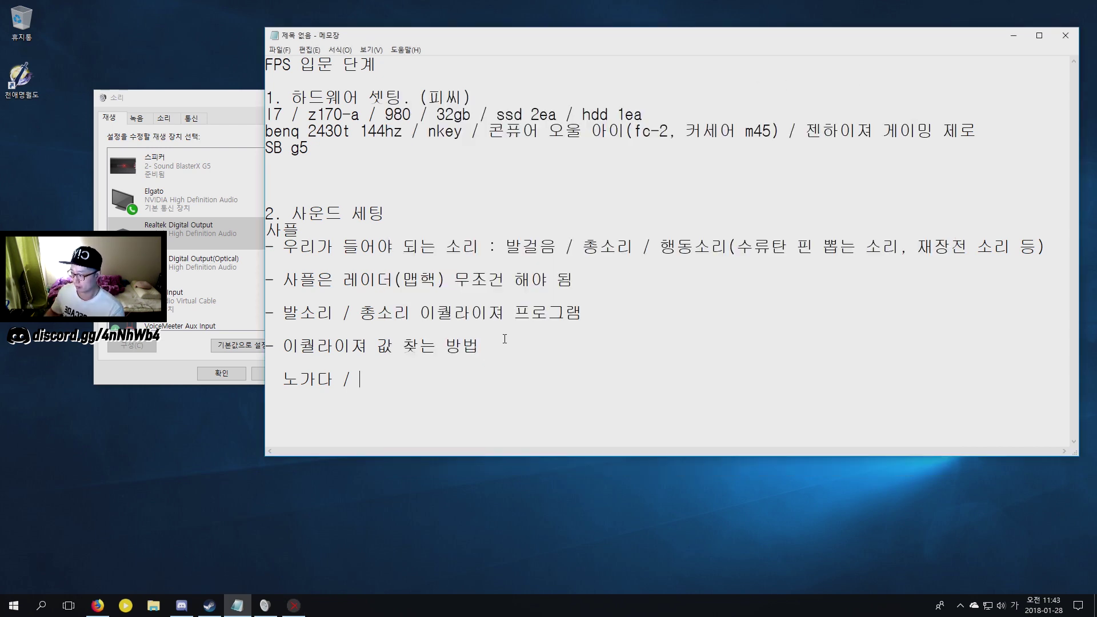
text(하나)
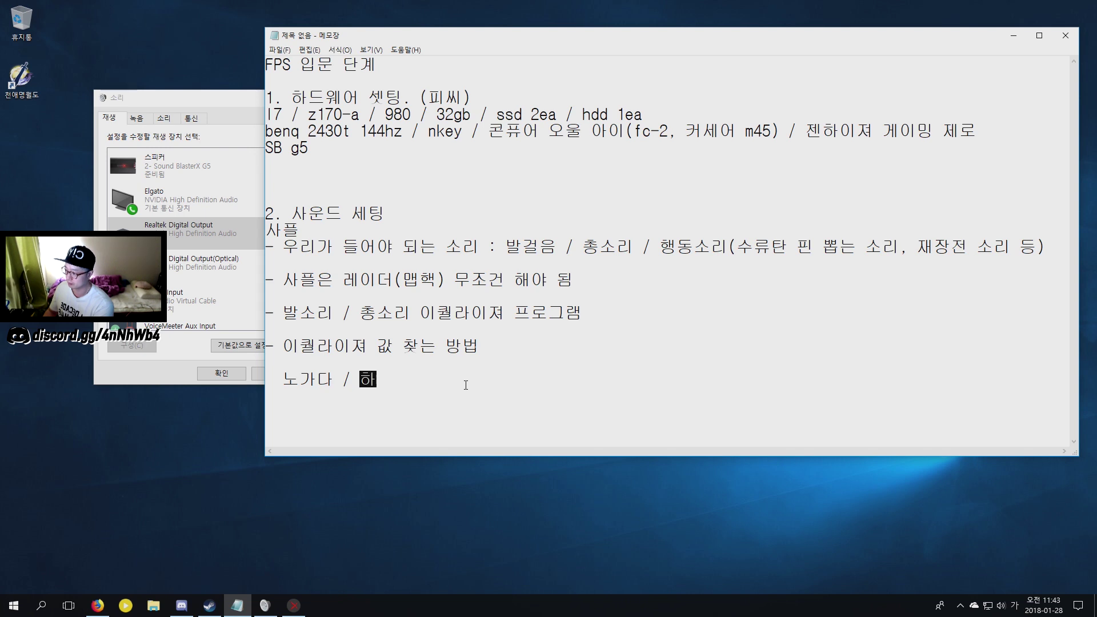
key(BackSpace)
key(BackSpace)
key(BackSpace)
text(원하는 소)
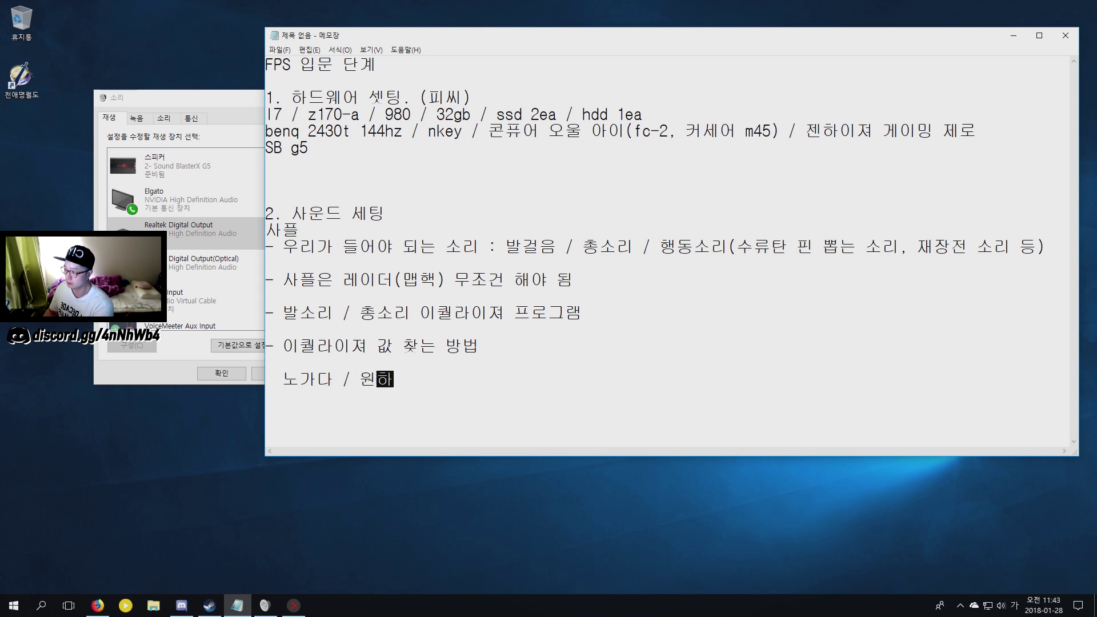
text(리를 하나)
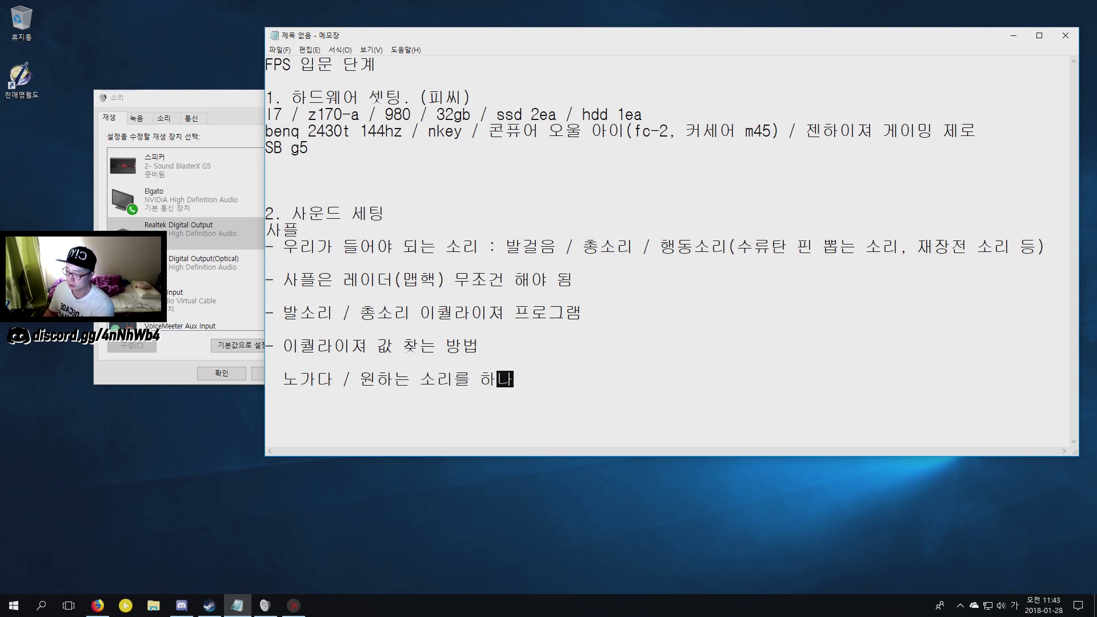
text(씩 찾아야 한)
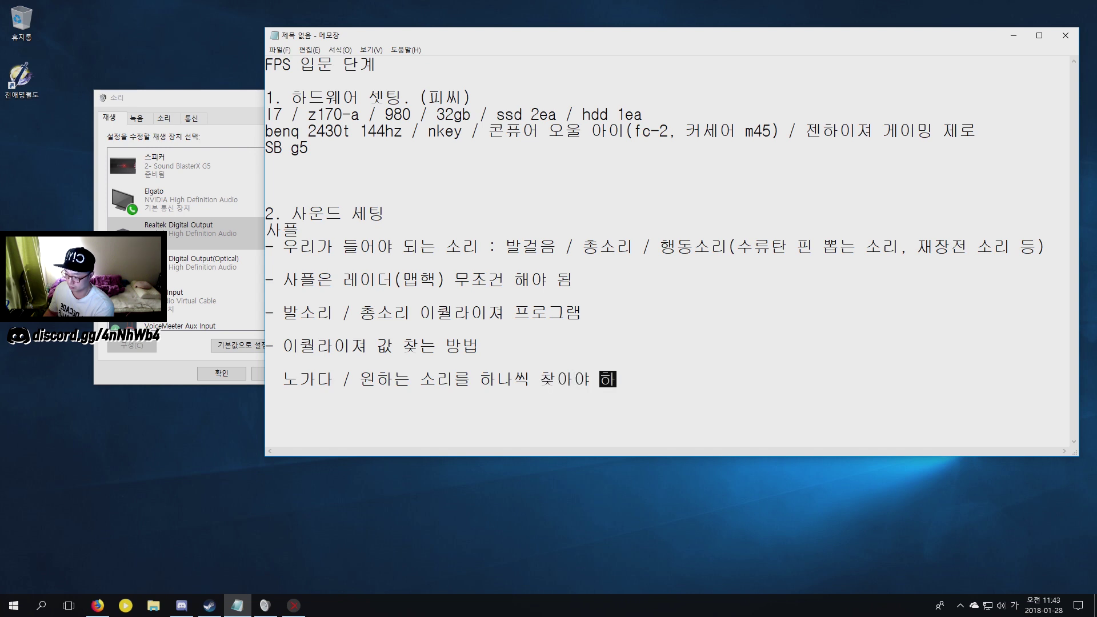
text(다)
Step: Insert "게임 속에서 " before "원하는 소리를" in the "노가다" line and return the cursor to the line's end
key(Left)
key(Left)
key(Left)
key(Left)
key(Left)
key(Left)
key(Left)
key(Left)
key(Left)
key(Left)
key(Left)
key(Left)
key(Left)
key(Left)
key(Left)
key(Left)
key(Left)
key(Left)
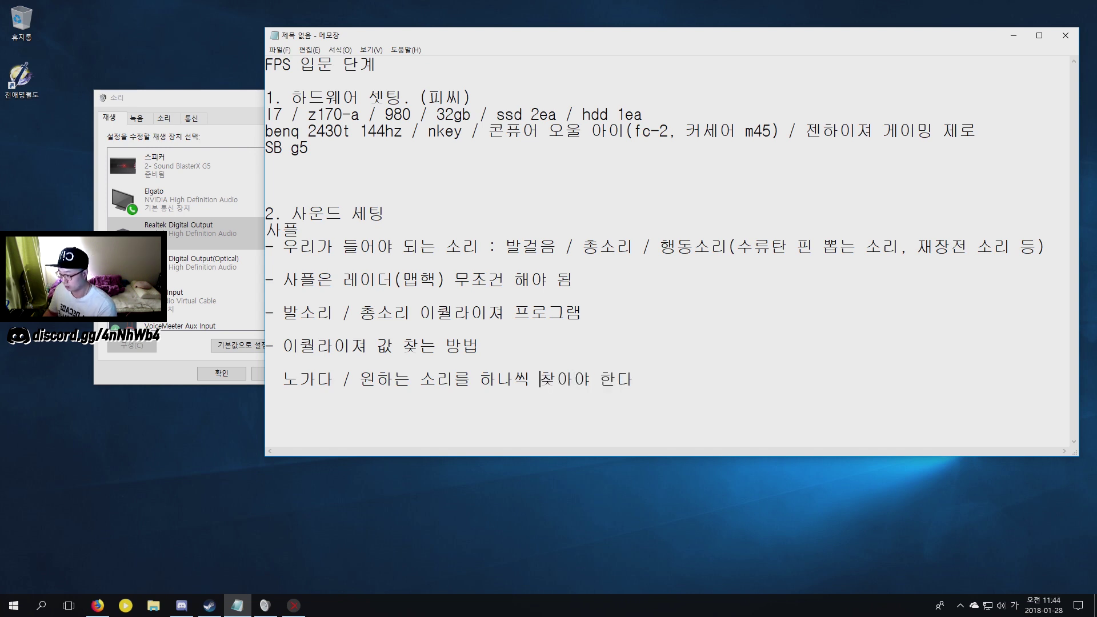
text(게임 속에서)
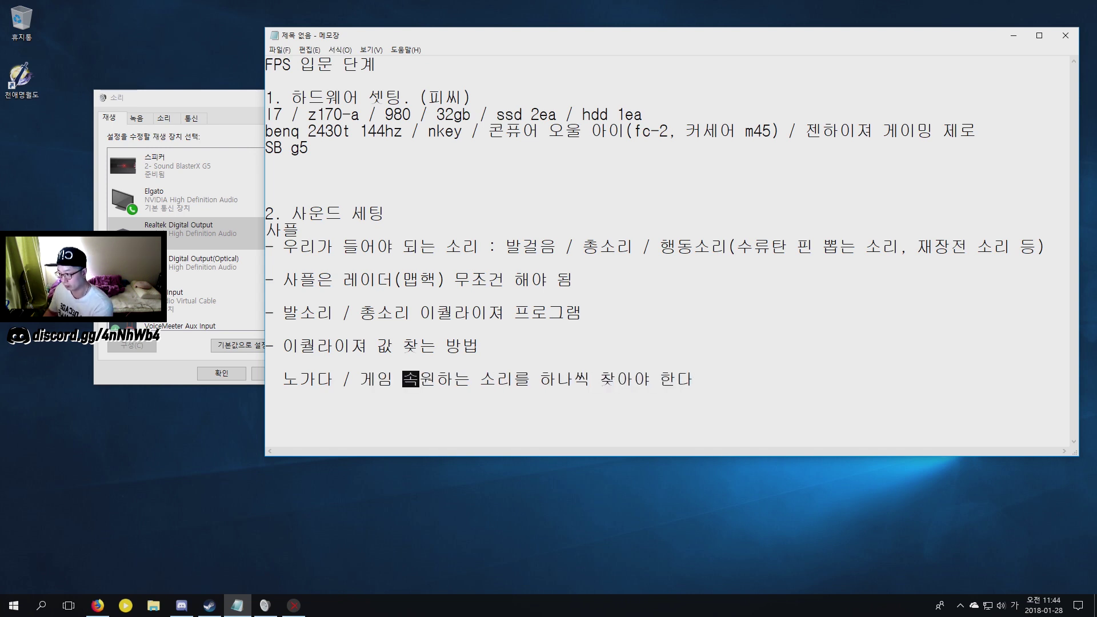
click(813, 391)
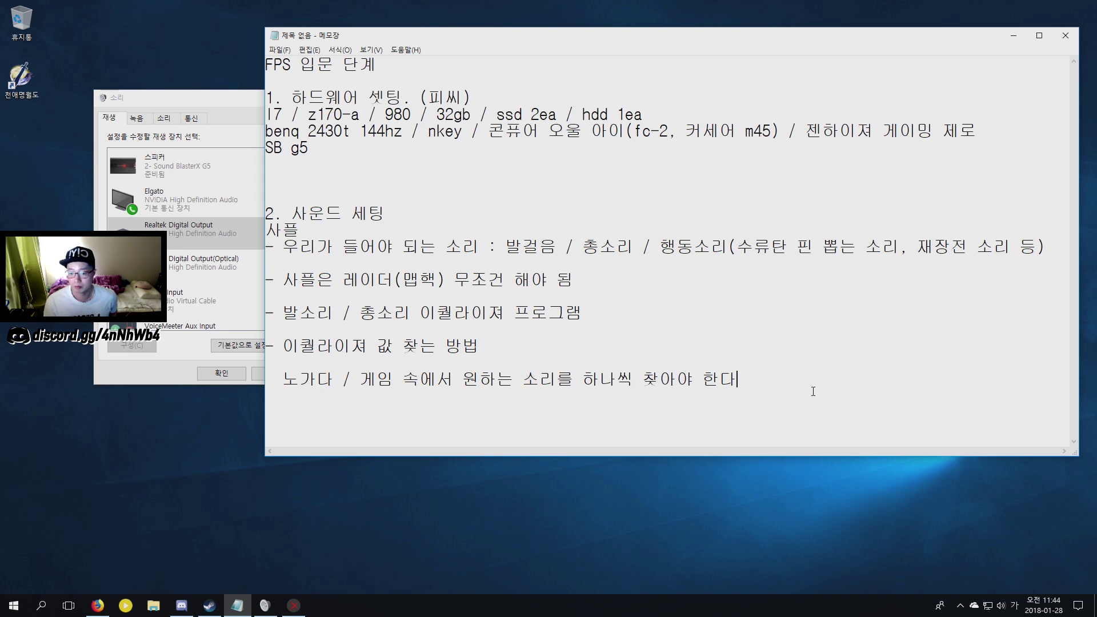
Step: Switch to Sound BlasterX, examine the 250 Hz equalizer band's level, and return to the Notepad notes
click(293, 605)
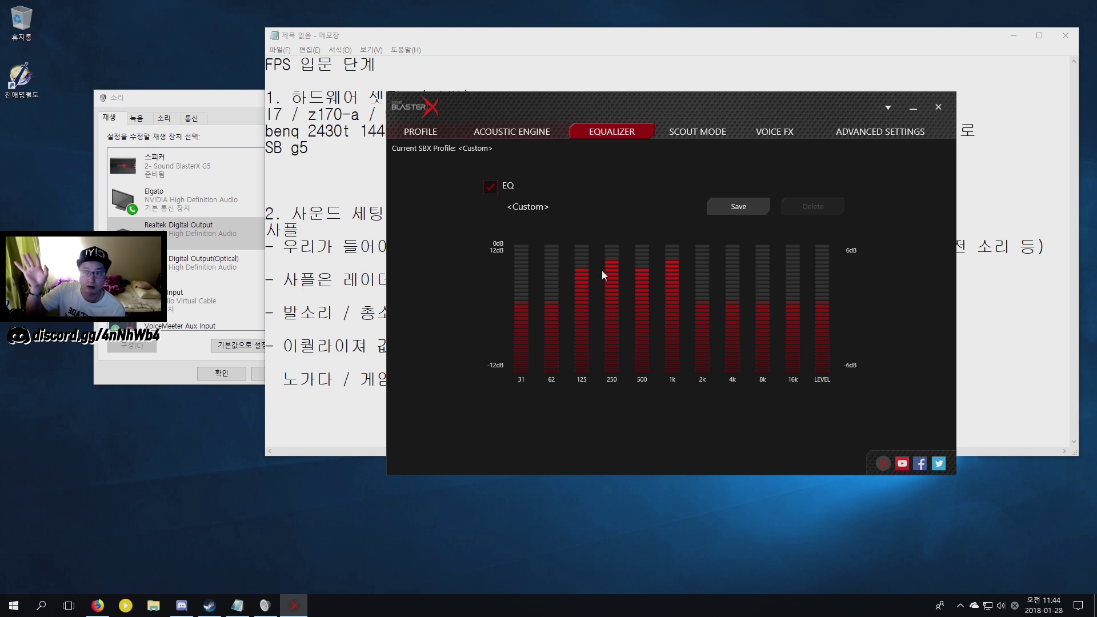
mouse_move(618, 260)
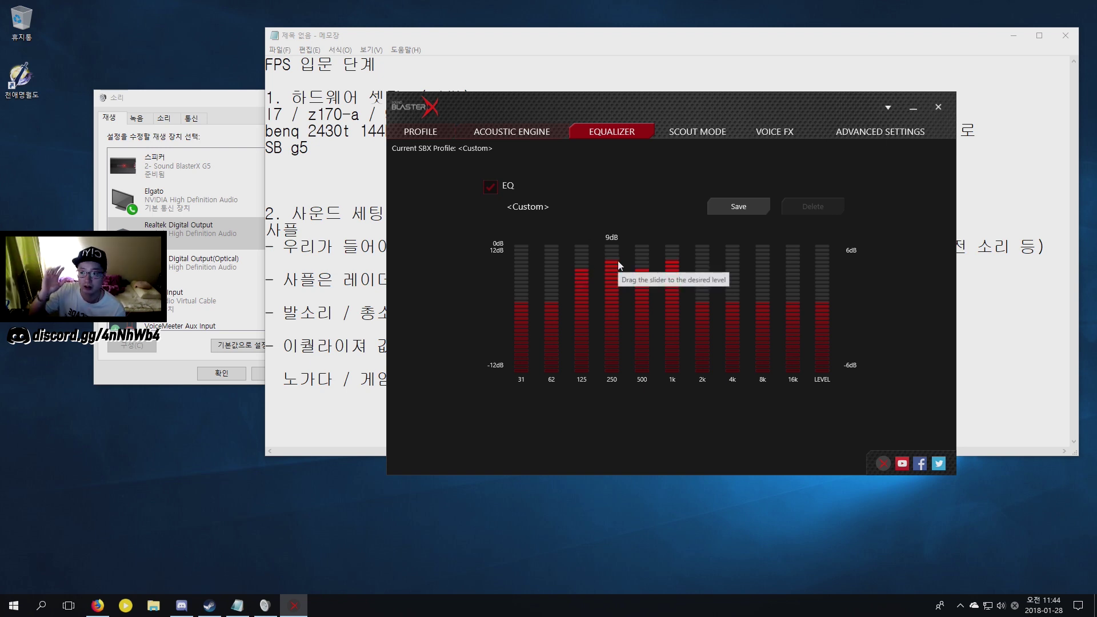
click(908, 106)
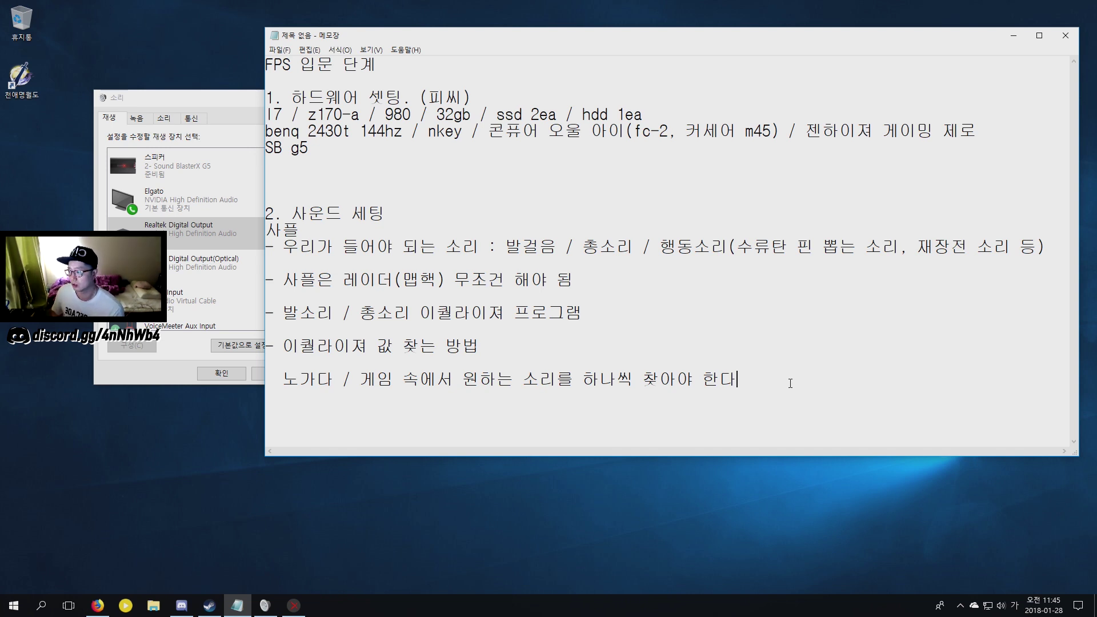
click(294, 605)
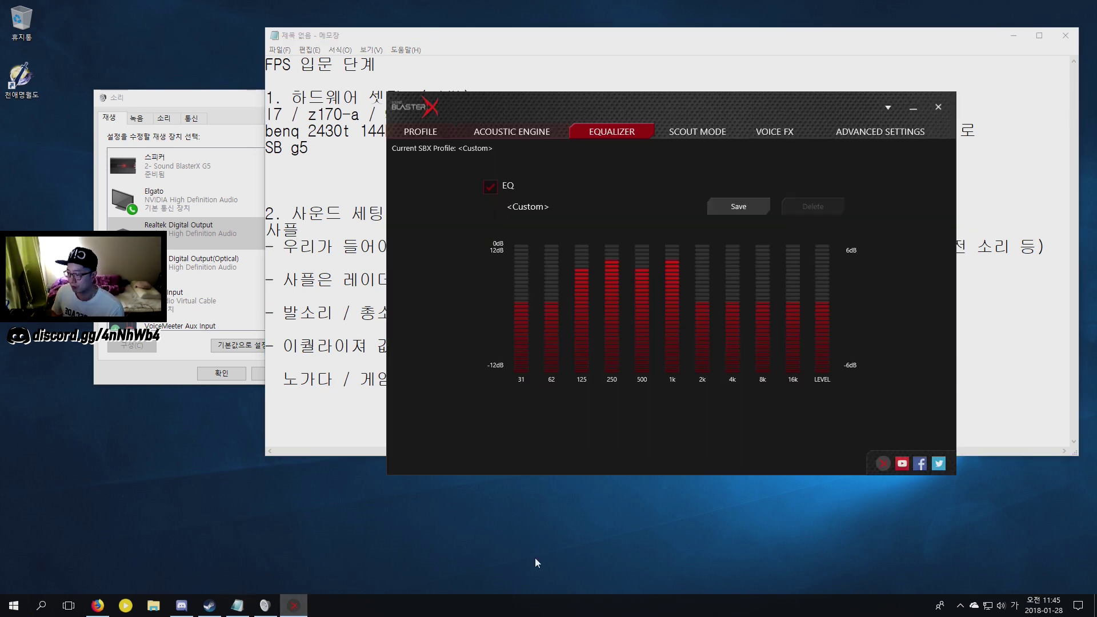
click(267, 363)
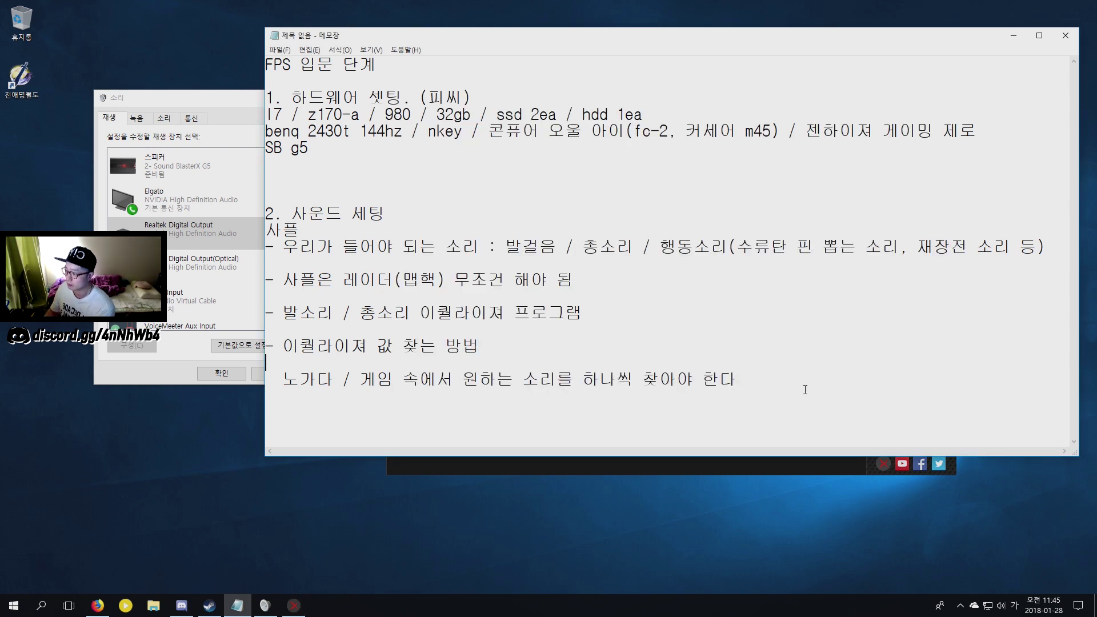
Step: Add the line "동영상을 찍어서 셋팅 후 게임 내에서 확정" directly below the "노가다" line and start a new line
key(Return)
key(BackSpace)
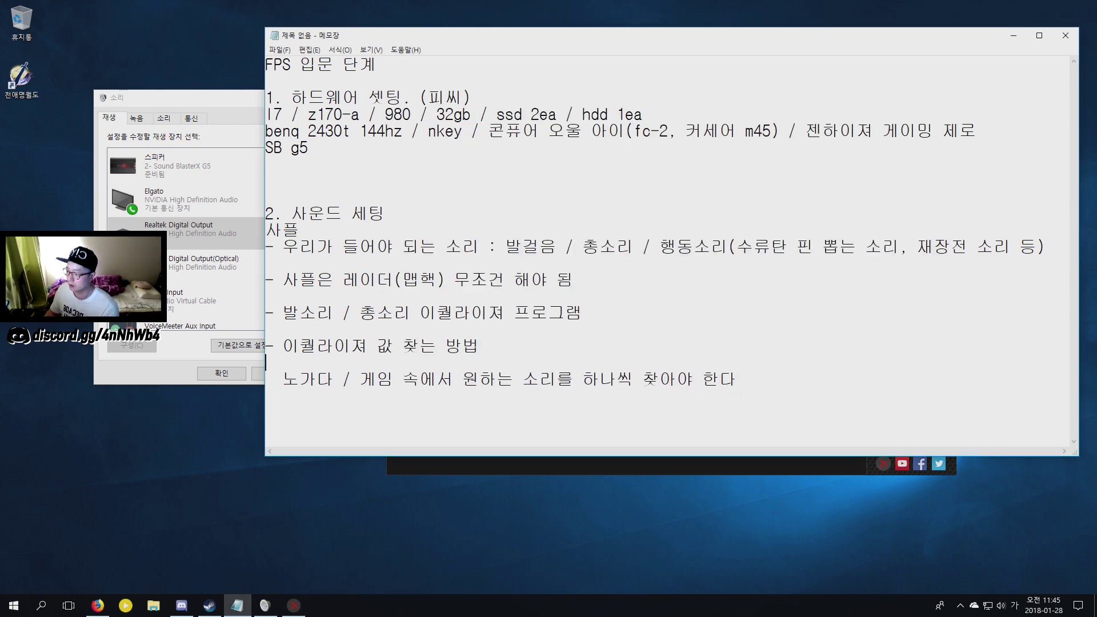
click(805, 390)
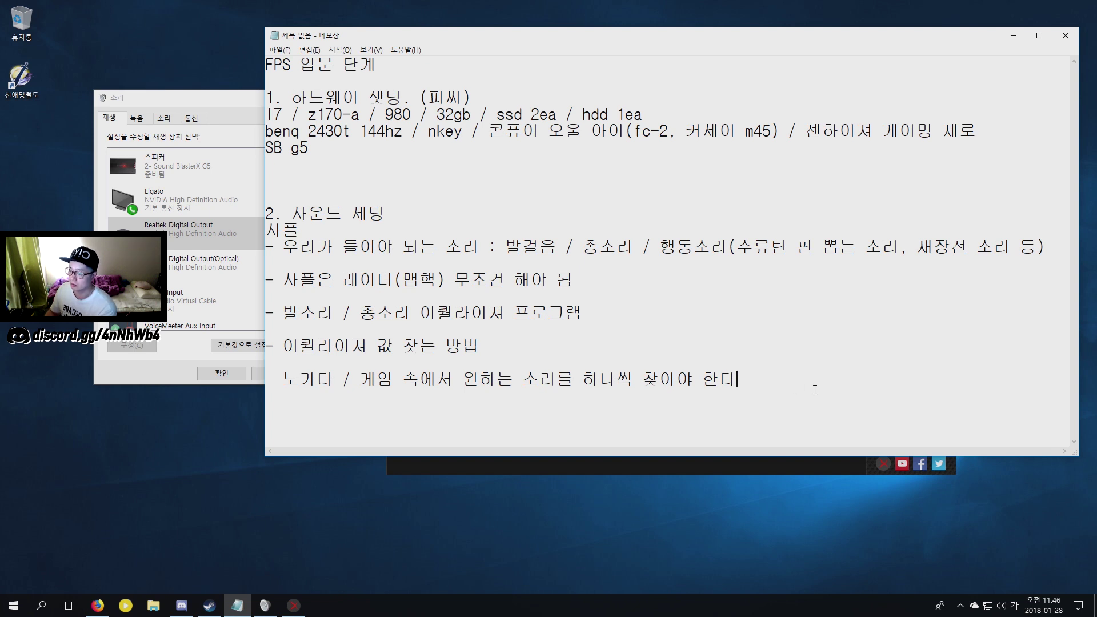
key(Return)
text(동영사)
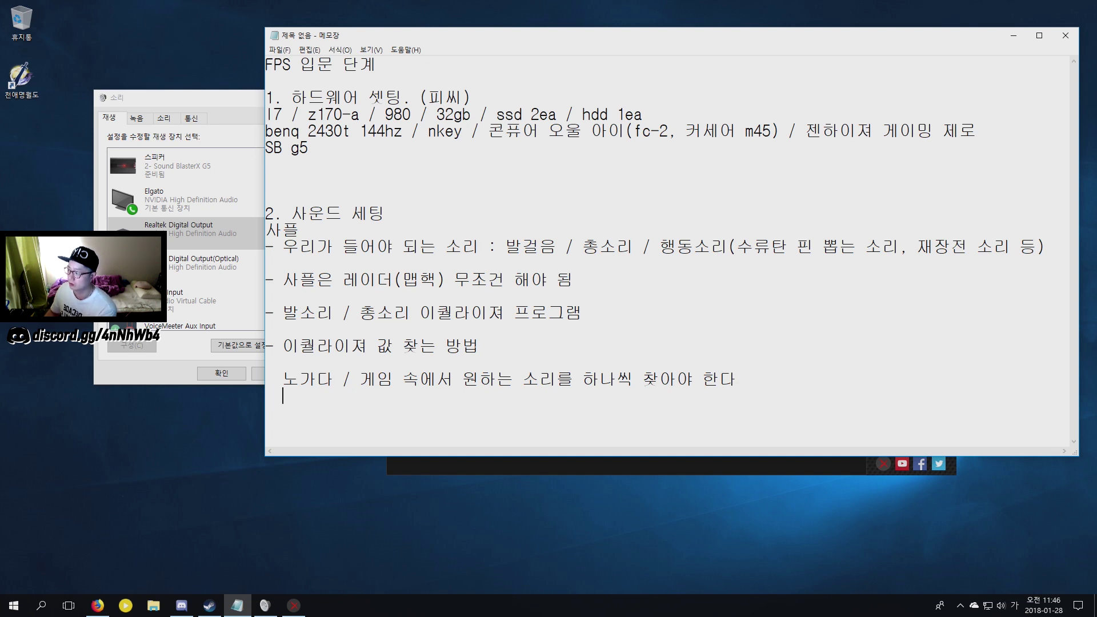
text(을 찍어서 )
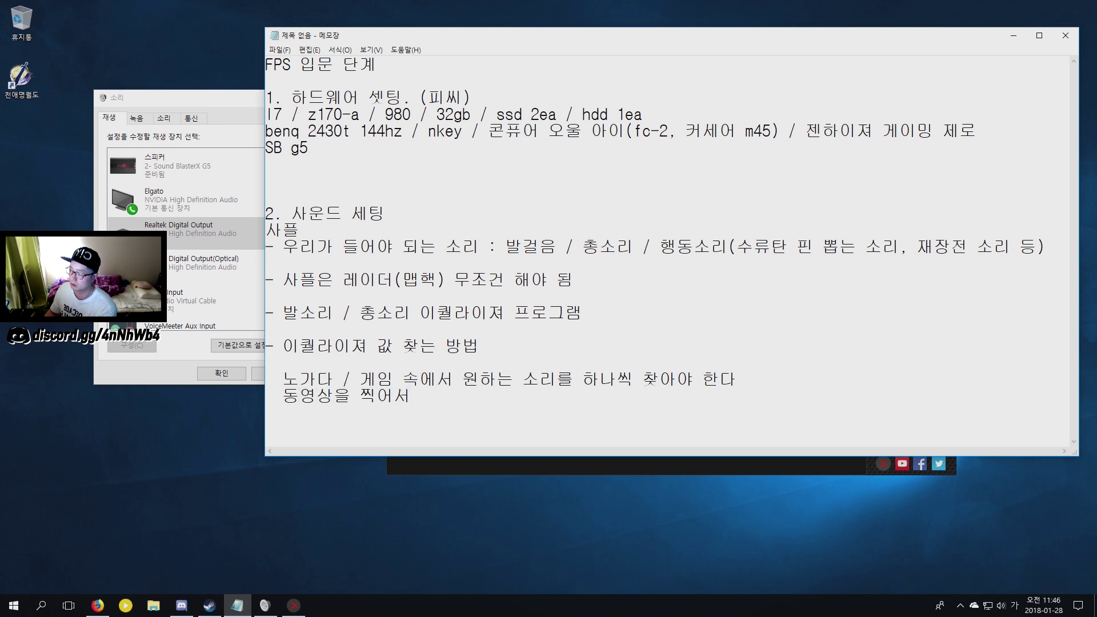
text(셋팅)
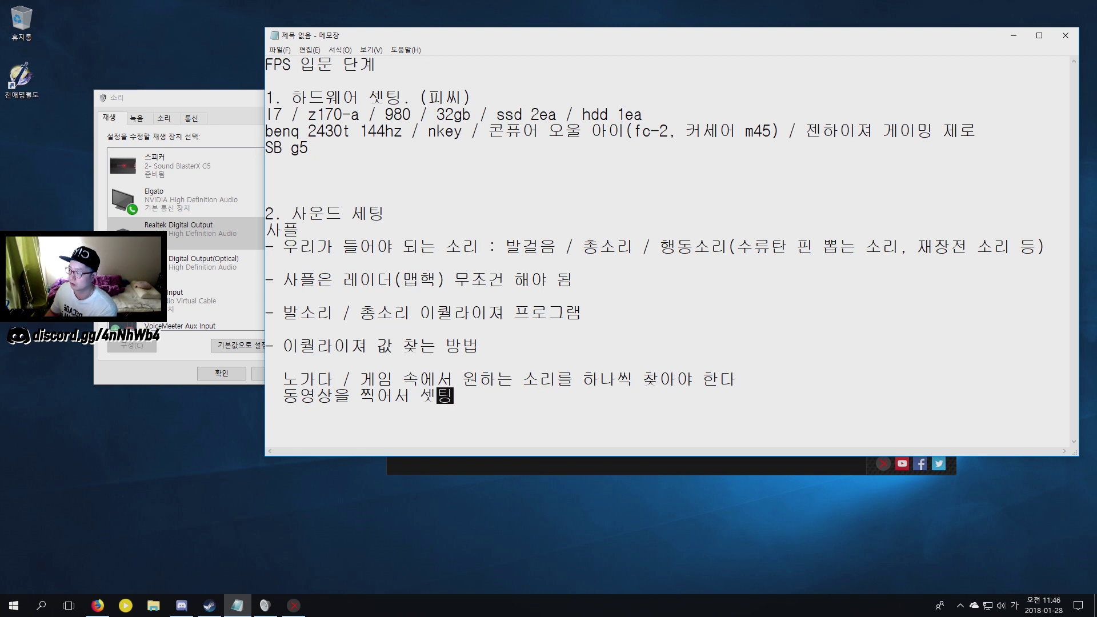
key(Return)
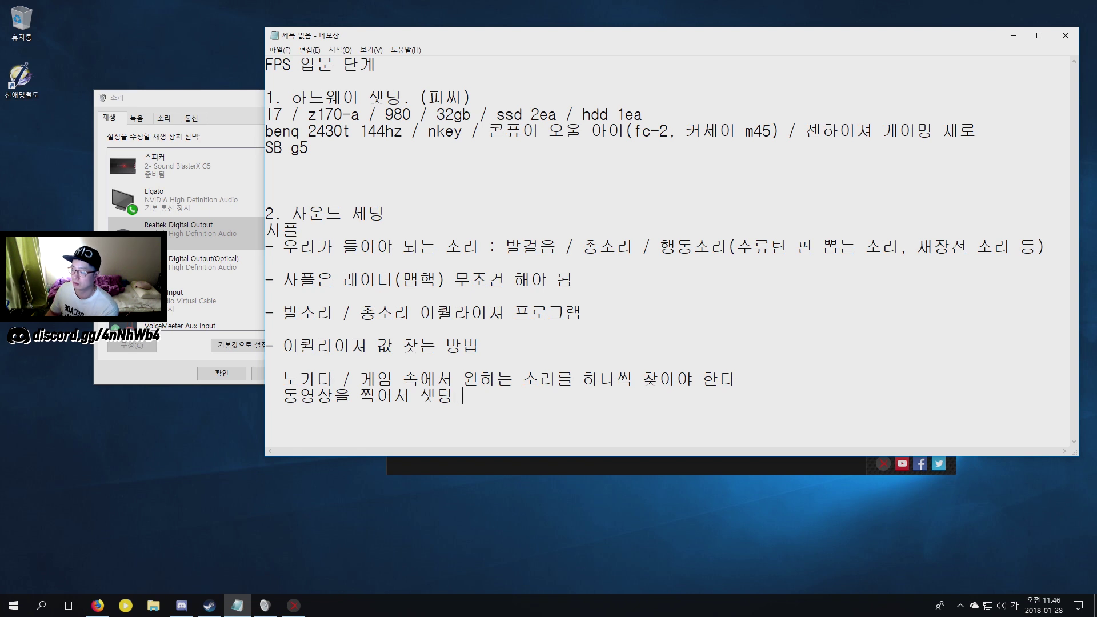
text(후 게이ㅁ 내에서 화)
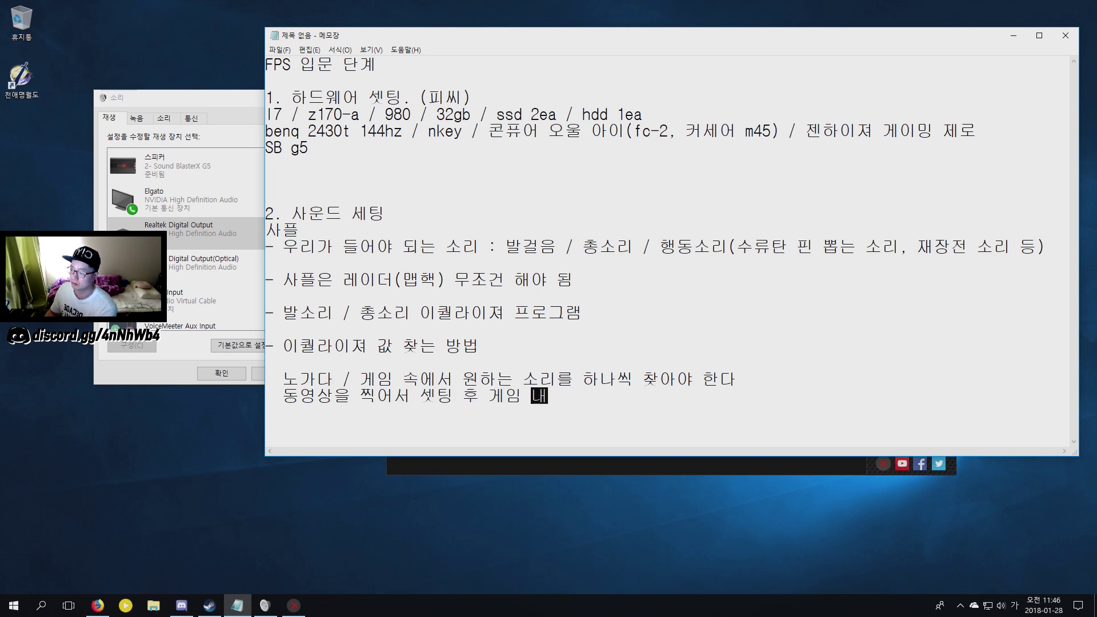
text(ㄱ정)
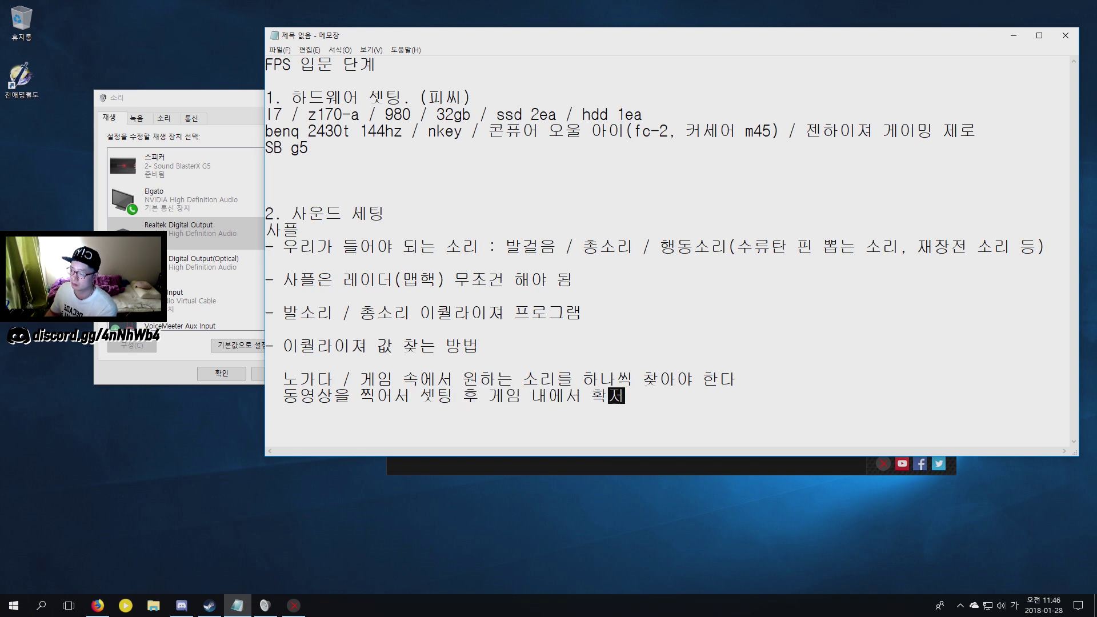
key(Return)
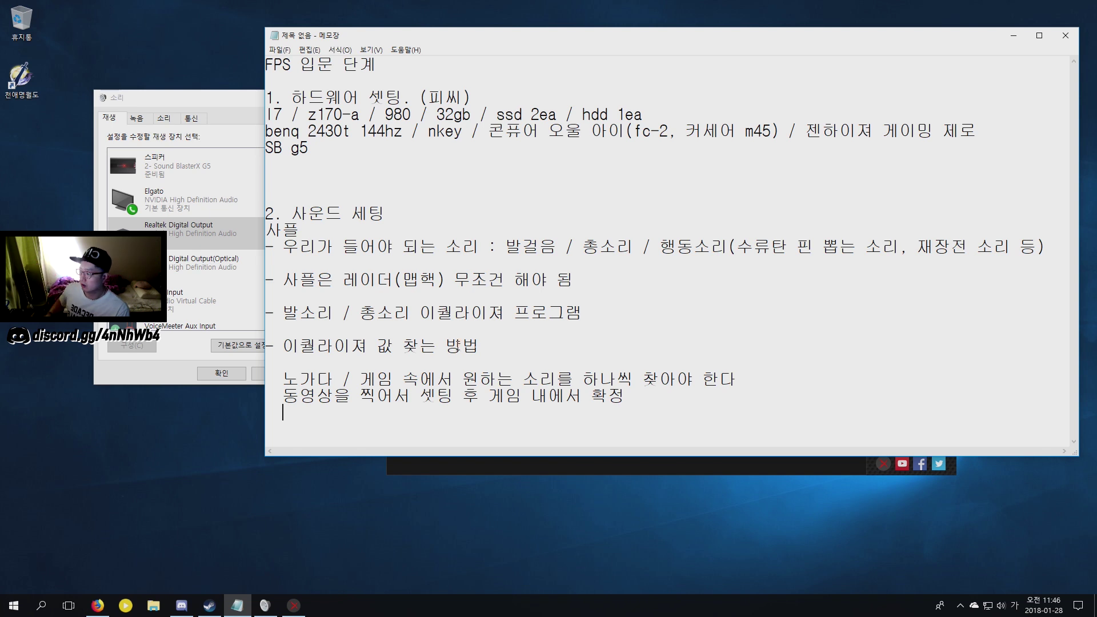
Step: Bring Sound BlasterX to the front and examine the levels of the 1k, 125, 250 and 500 Hz equalizer bands
click(470, 465)
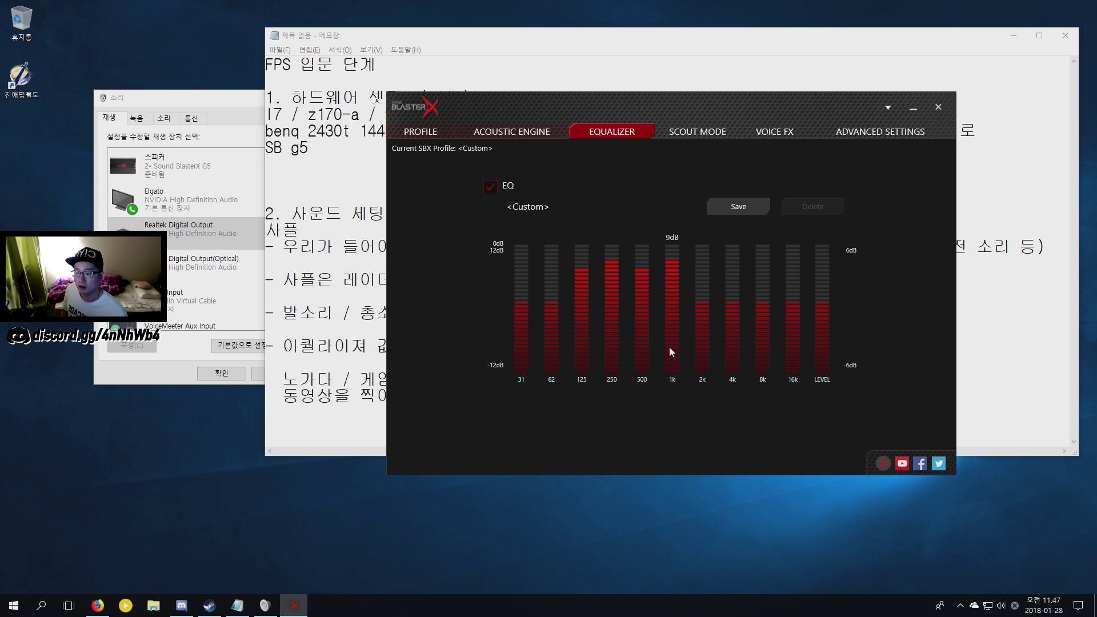
mouse_move(674, 355)
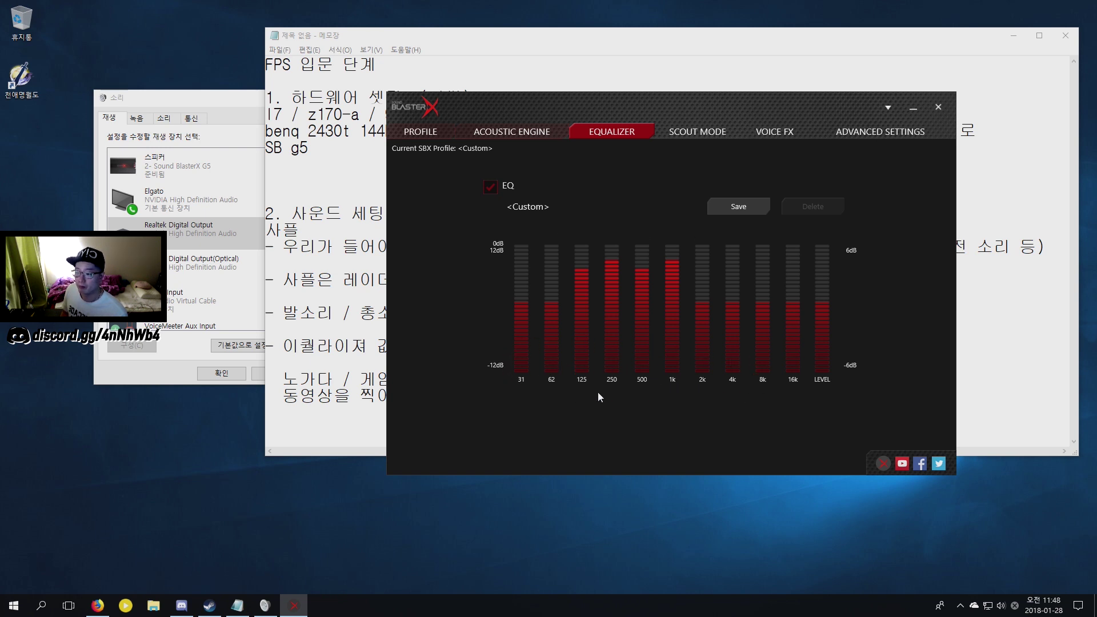
mouse_move(584, 255)
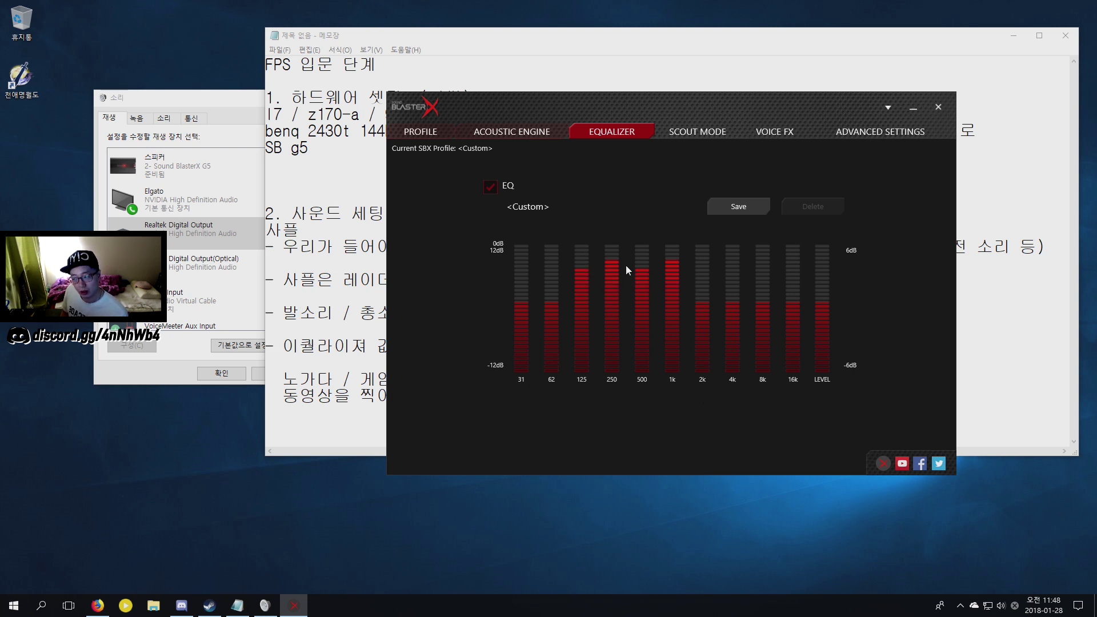
mouse_move(645, 277)
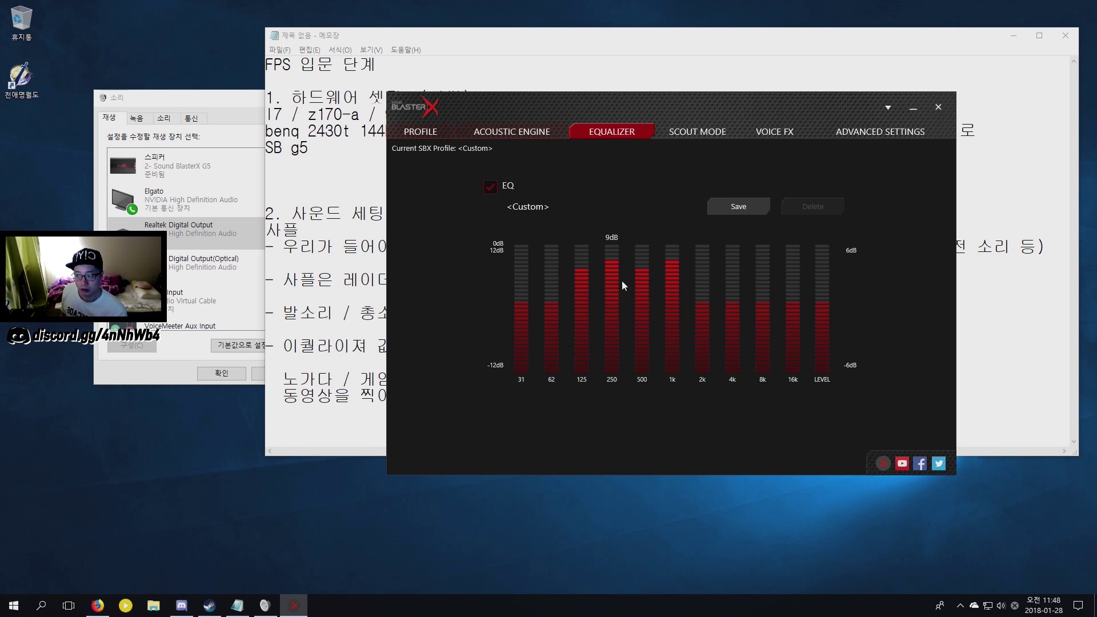
Step: View the Acoustic Engine settings in Sound BlasterX, return to the equalizer, and examine the 250 Hz band's level
click(543, 136)
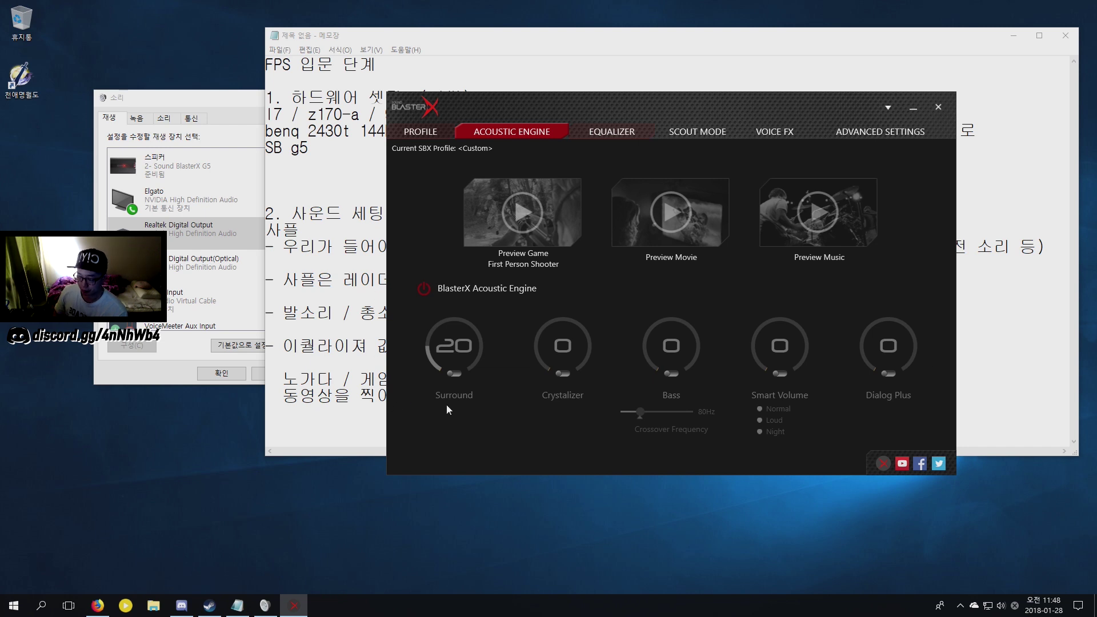
click(606, 137)
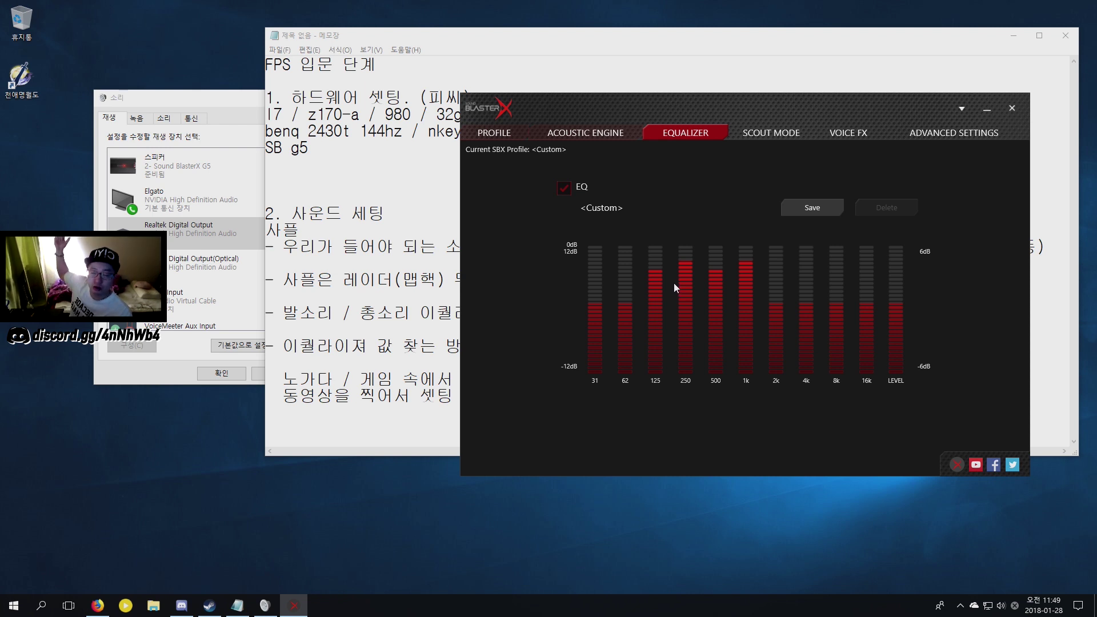
mouse_move(676, 274)
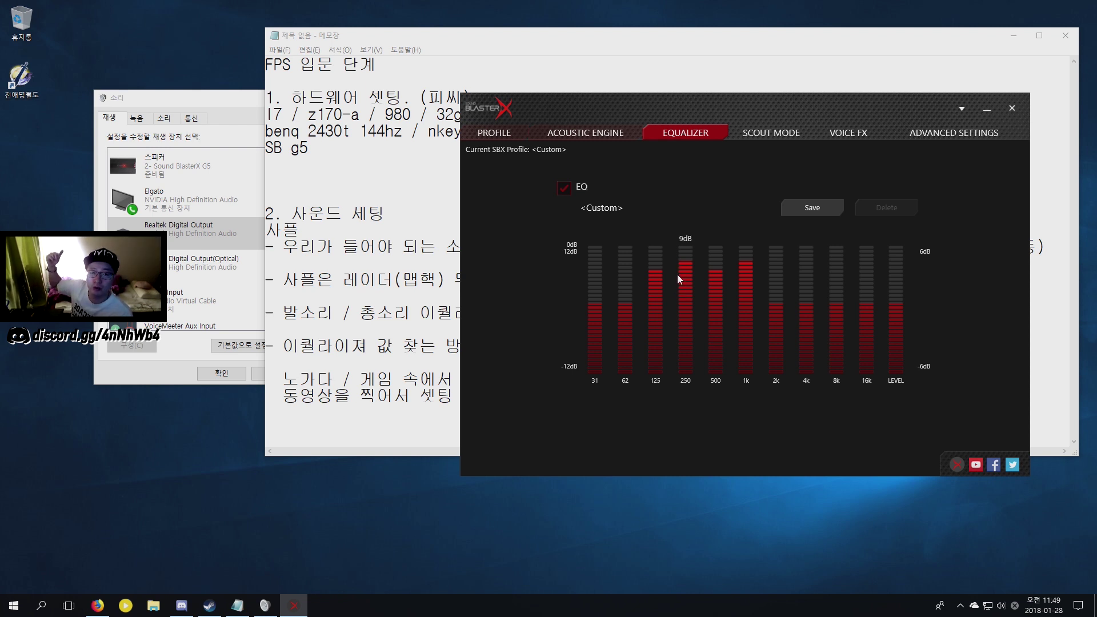